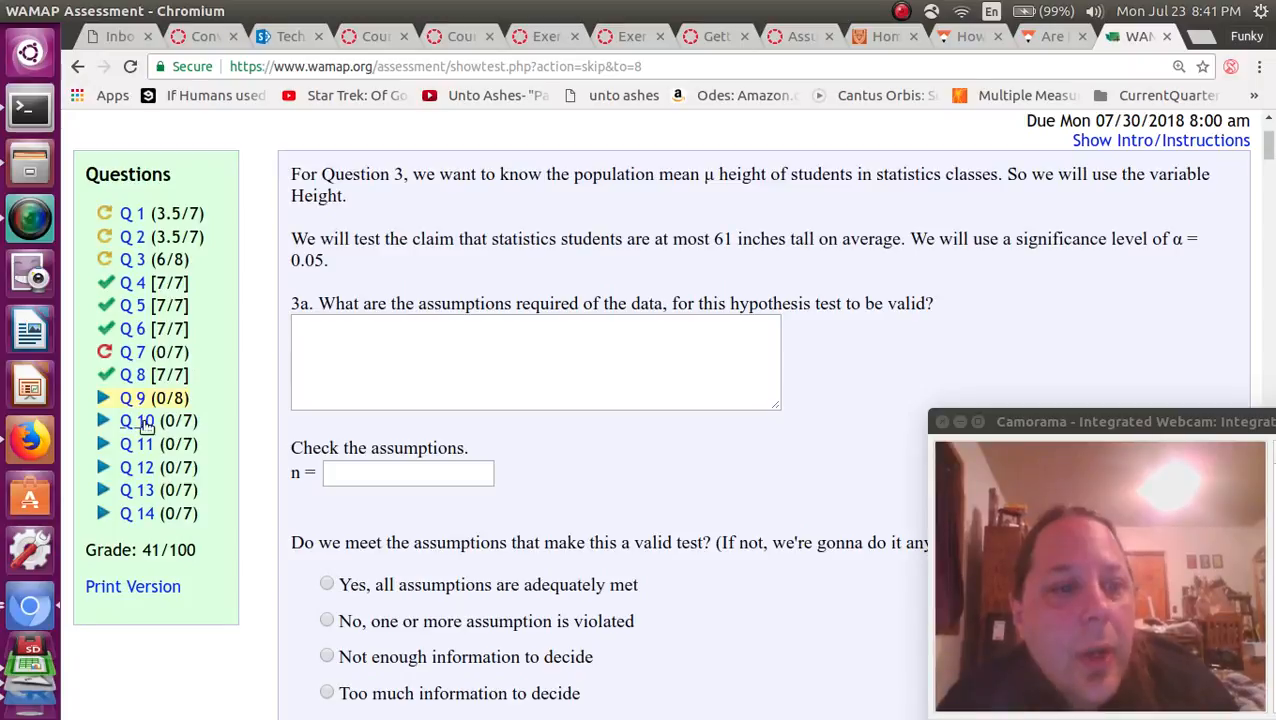
Open question 10 and choose μ as the parameter in both the null and alternative hypotheses.
click(143, 425)
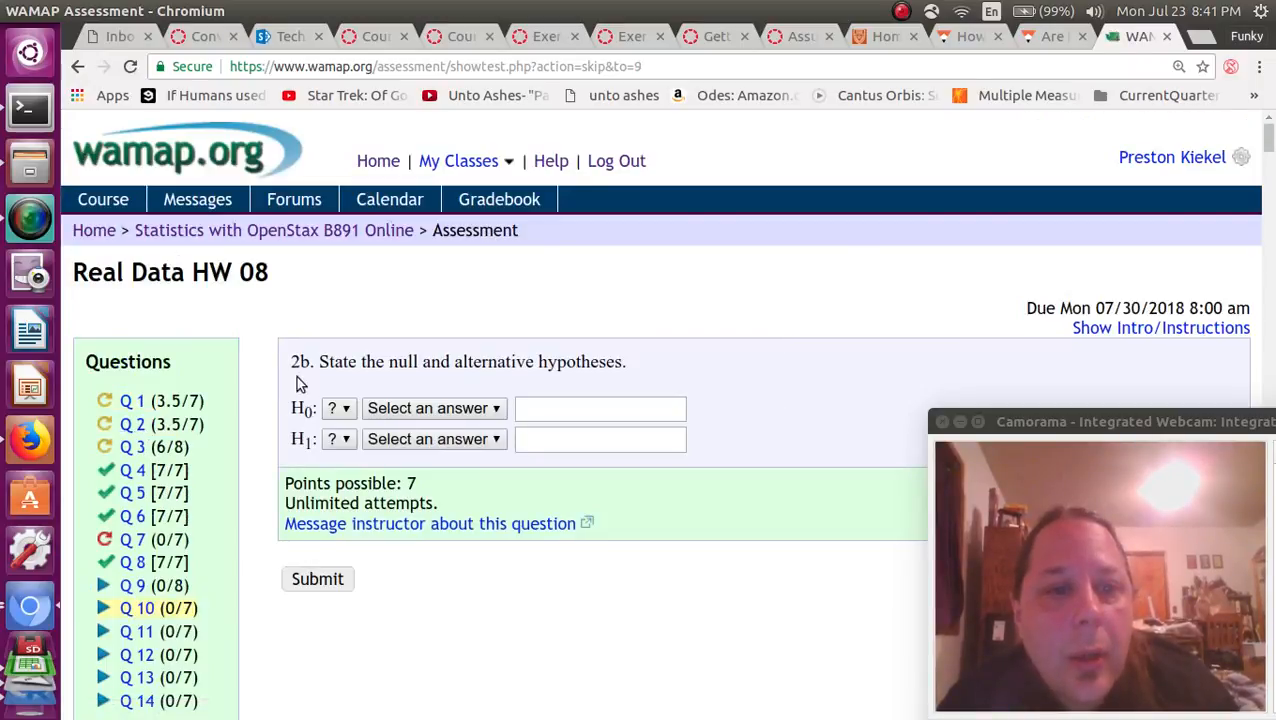
click(340, 409)
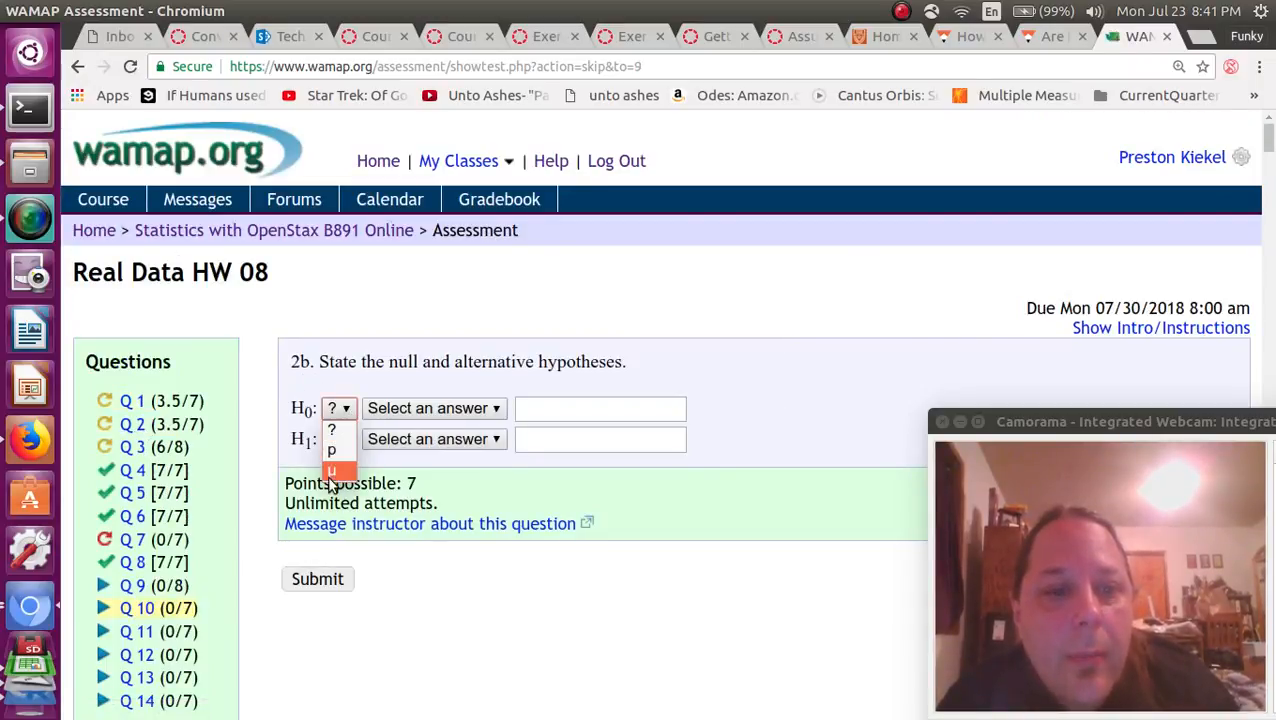
click(338, 464)
click(345, 440)
click(338, 497)
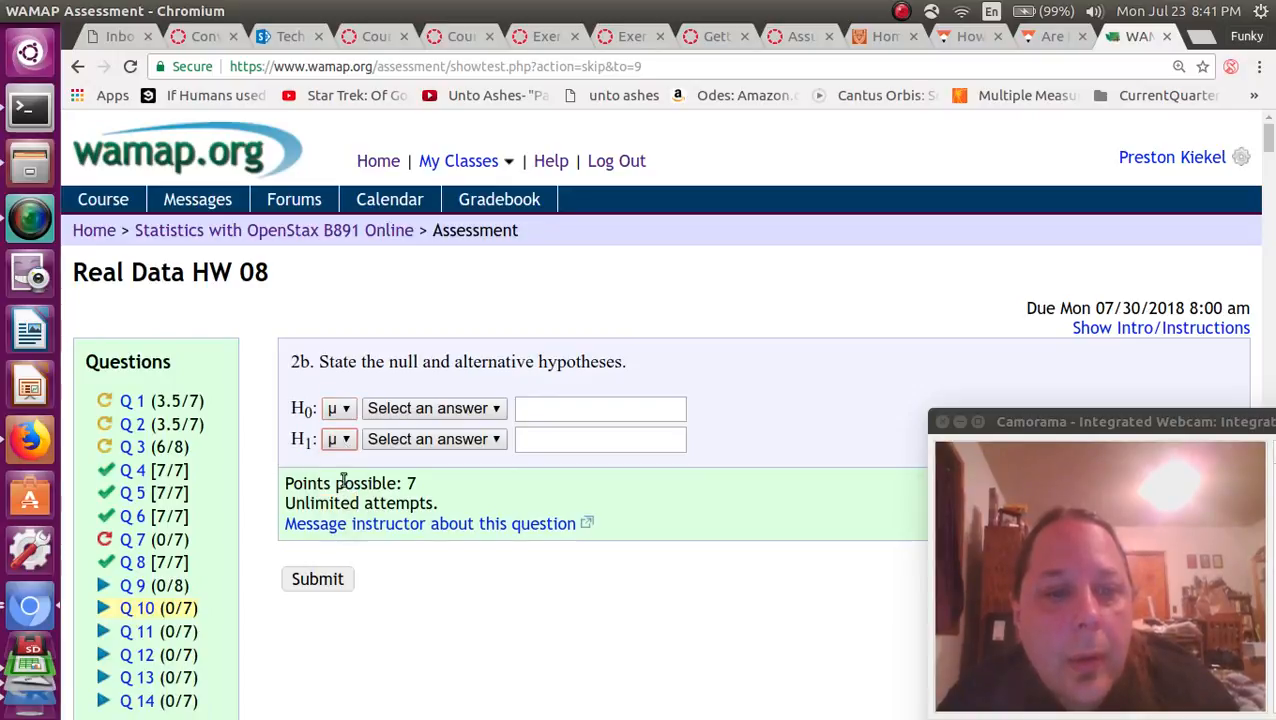
Complete the hypotheses as H0: μ ≤ 61 and H1: μ > 61, and submit the answer.
click(408, 410)
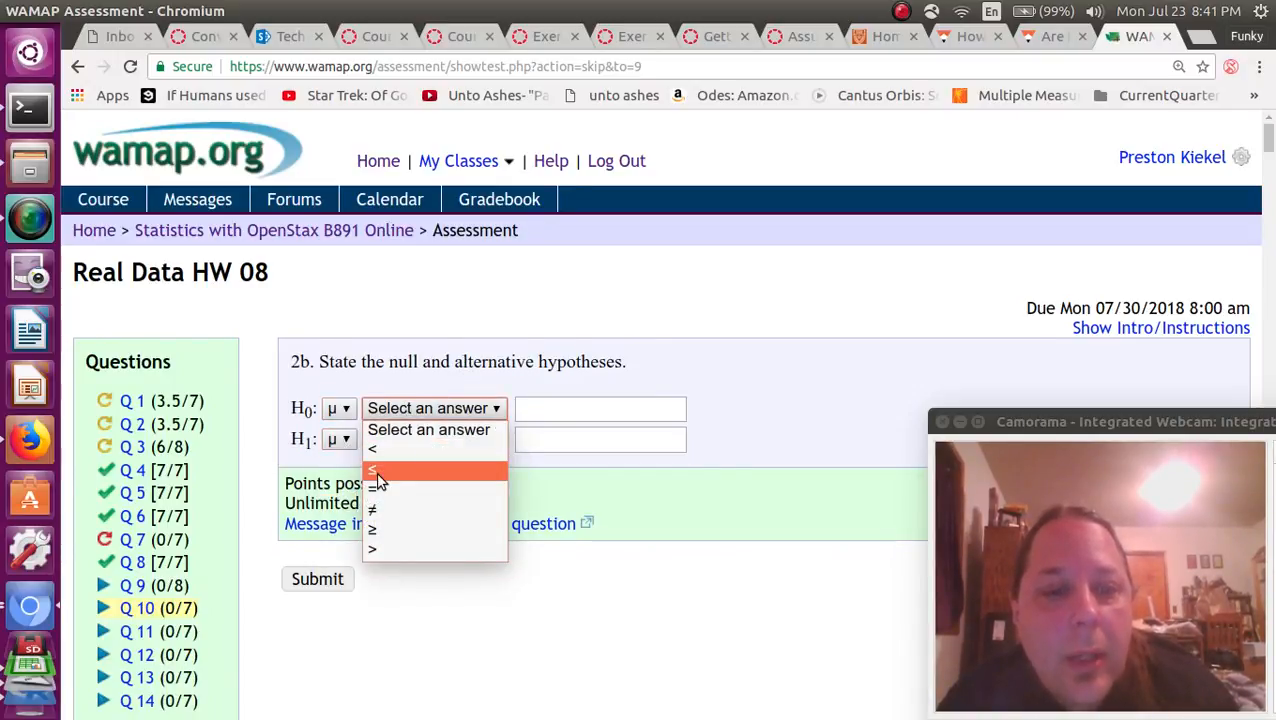
click(415, 469)
click(552, 404)
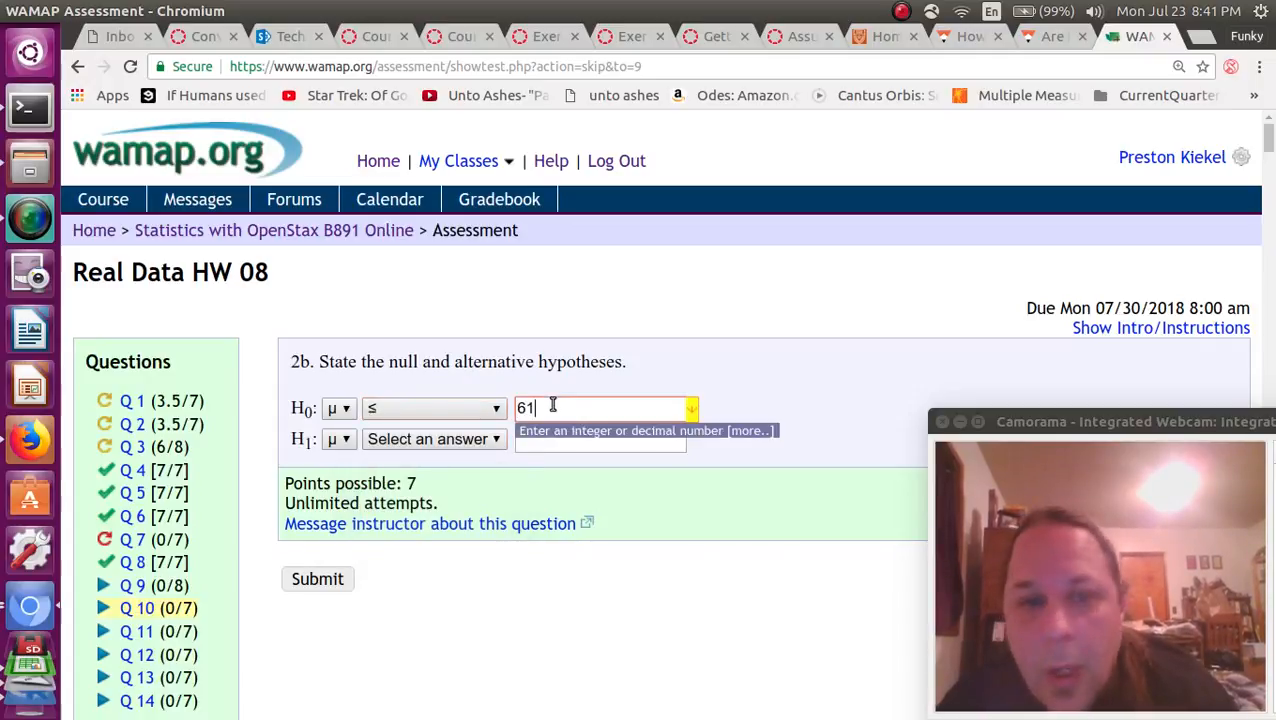
click(399, 440)
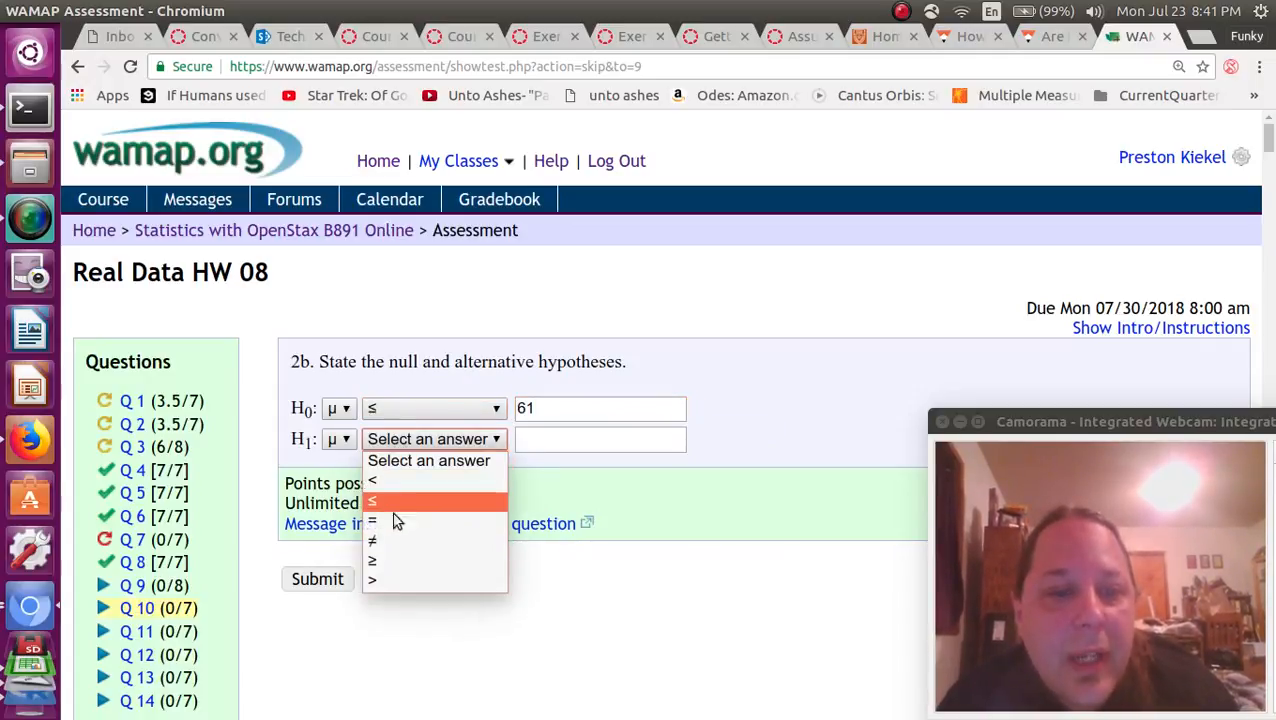
click(379, 580)
click(528, 437)
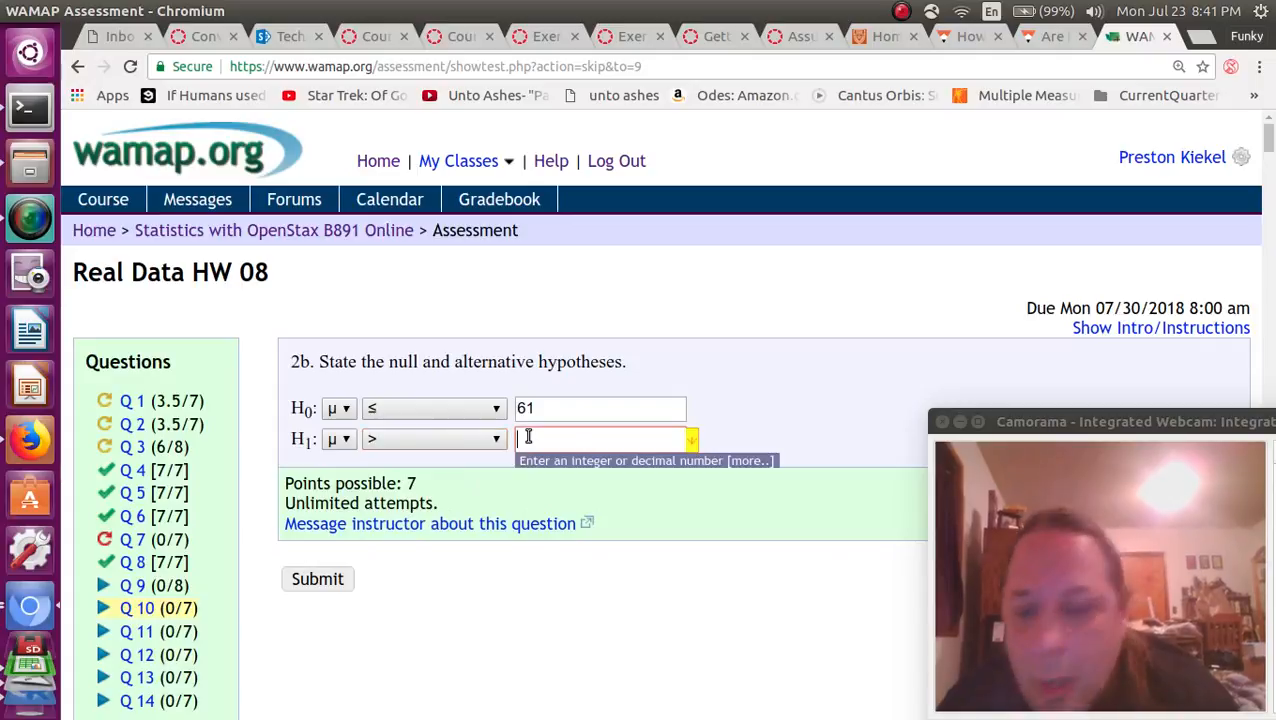
text(61)
click(317, 580)
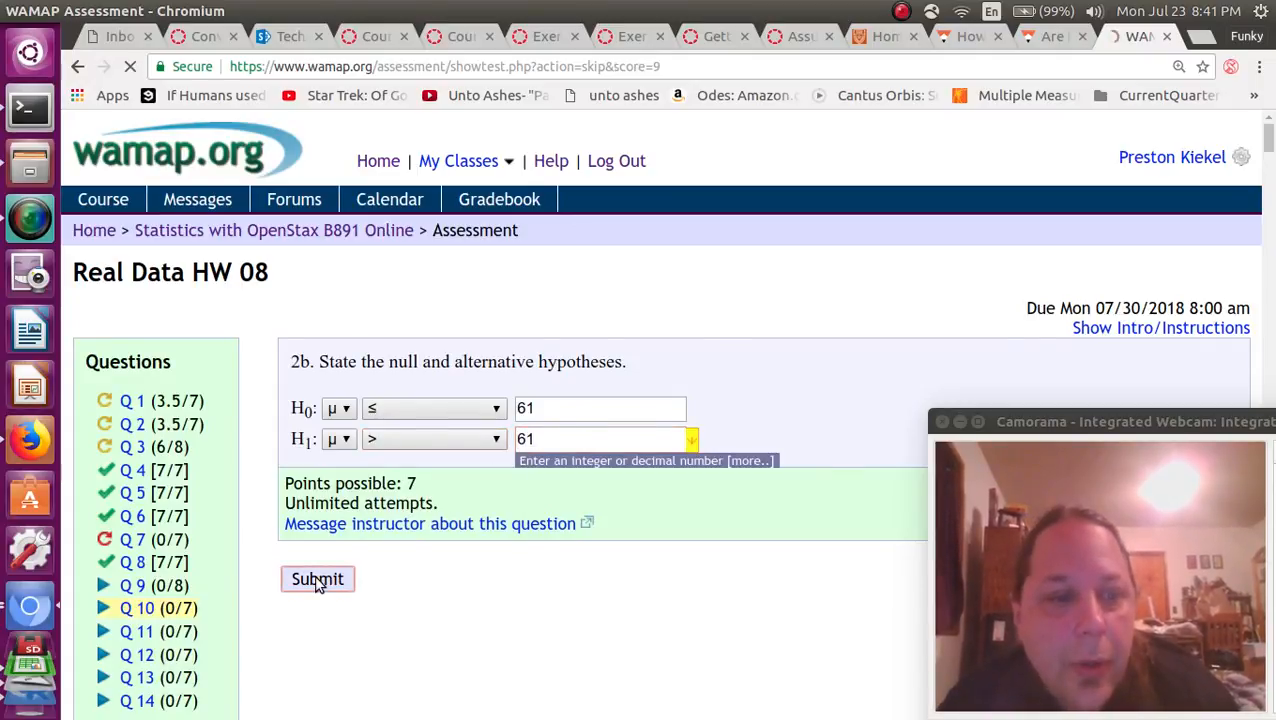
Open question 9 and answer 3a with "Either n is >= 30 OR the original variable (height) is normal.".
click(134, 586)
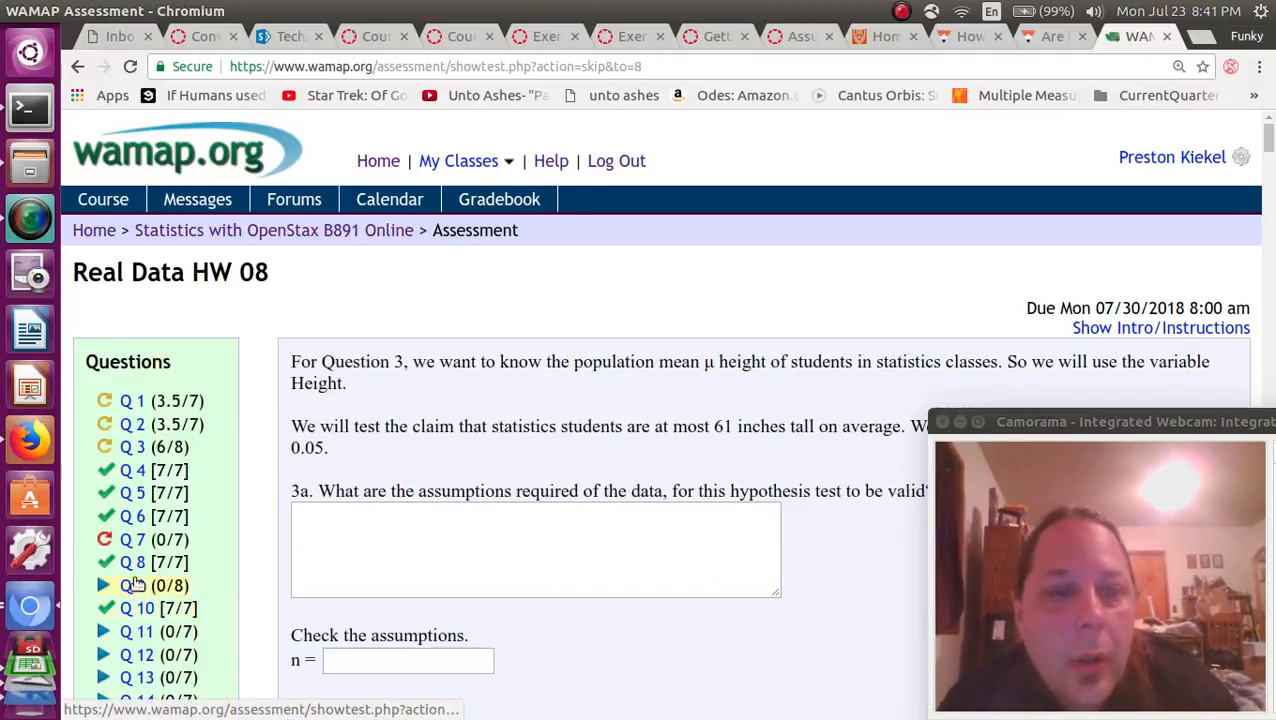
drag(319, 418, 332, 424)
scroll(333, 432, down, 5)
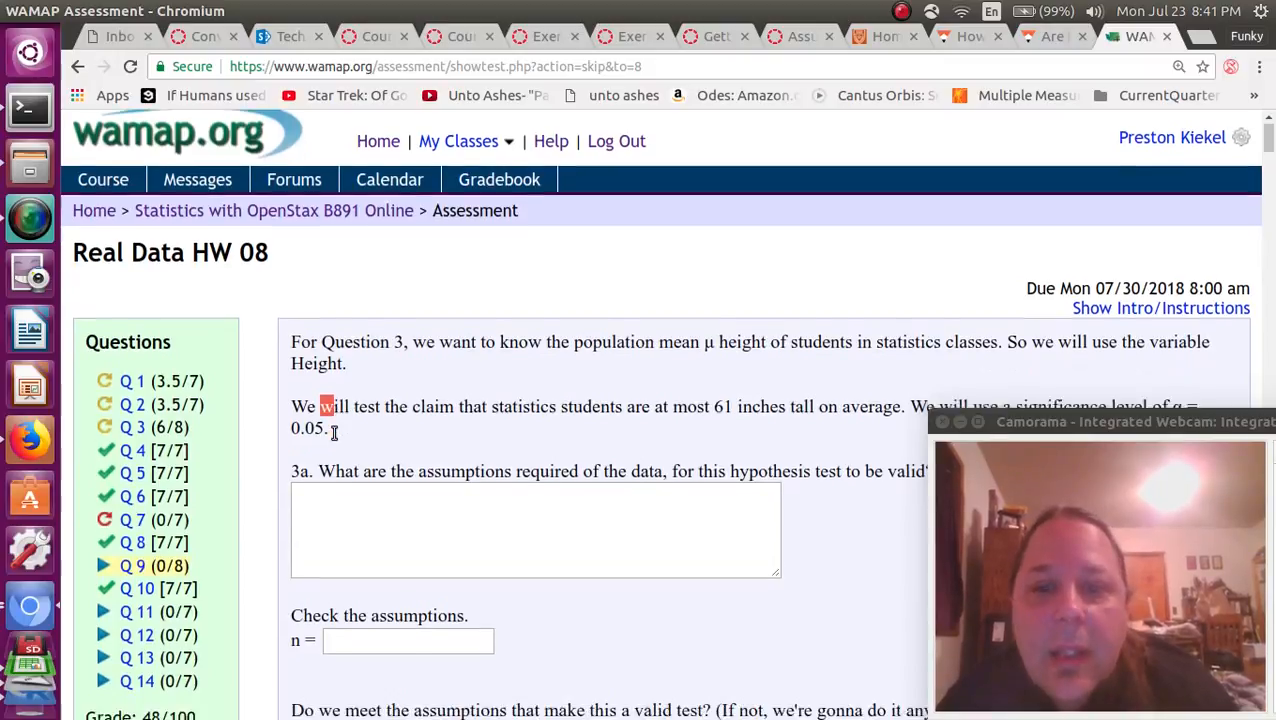
scroll(335, 440, down, 1)
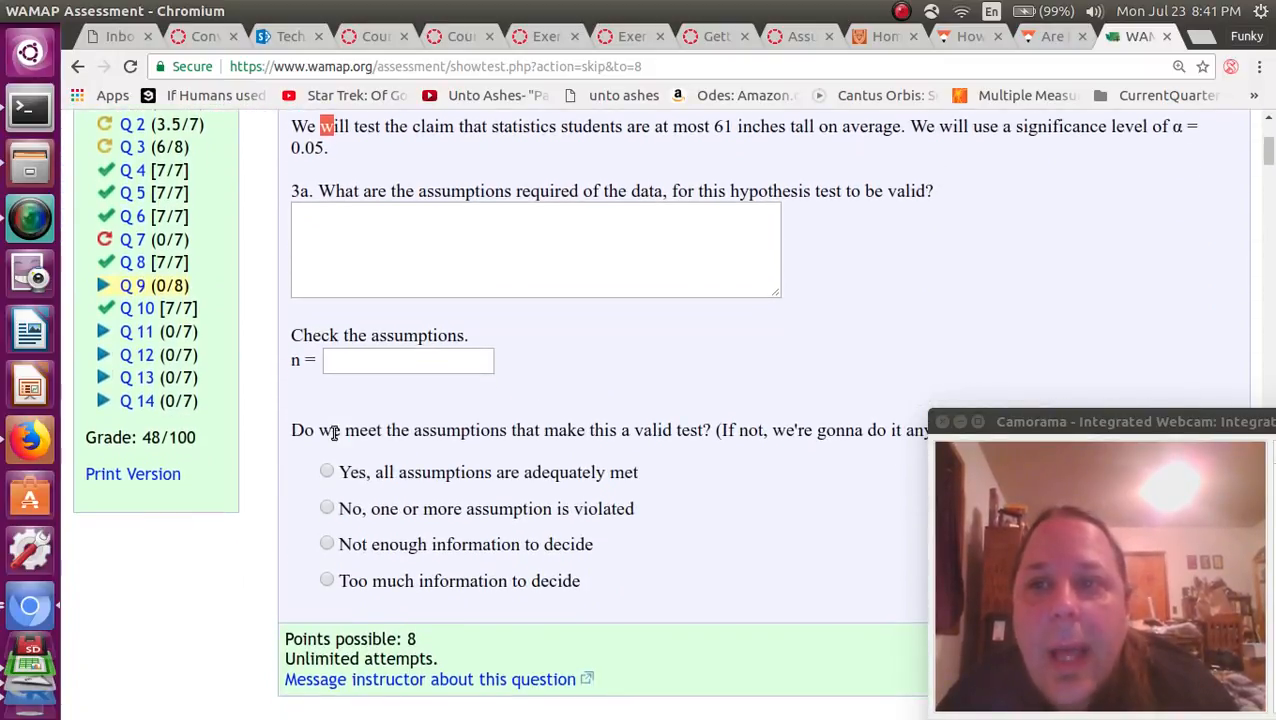
click(460, 227)
text(Eit)
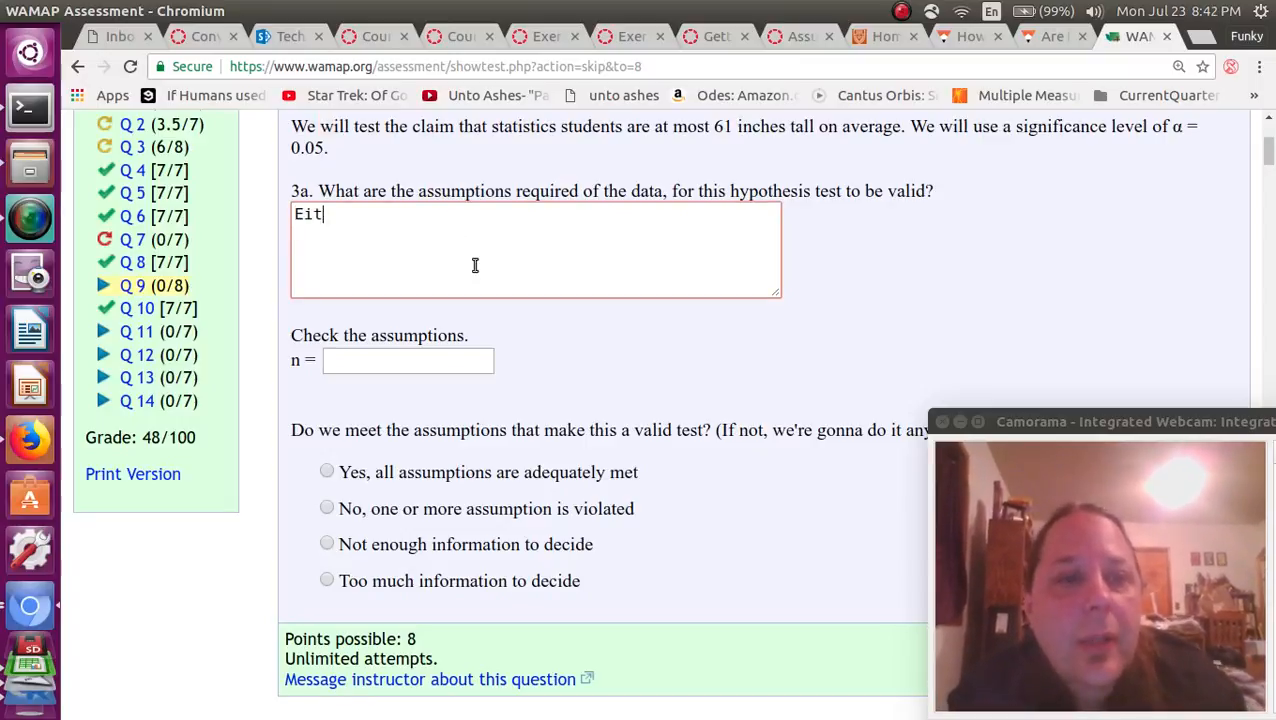
text(her n is)
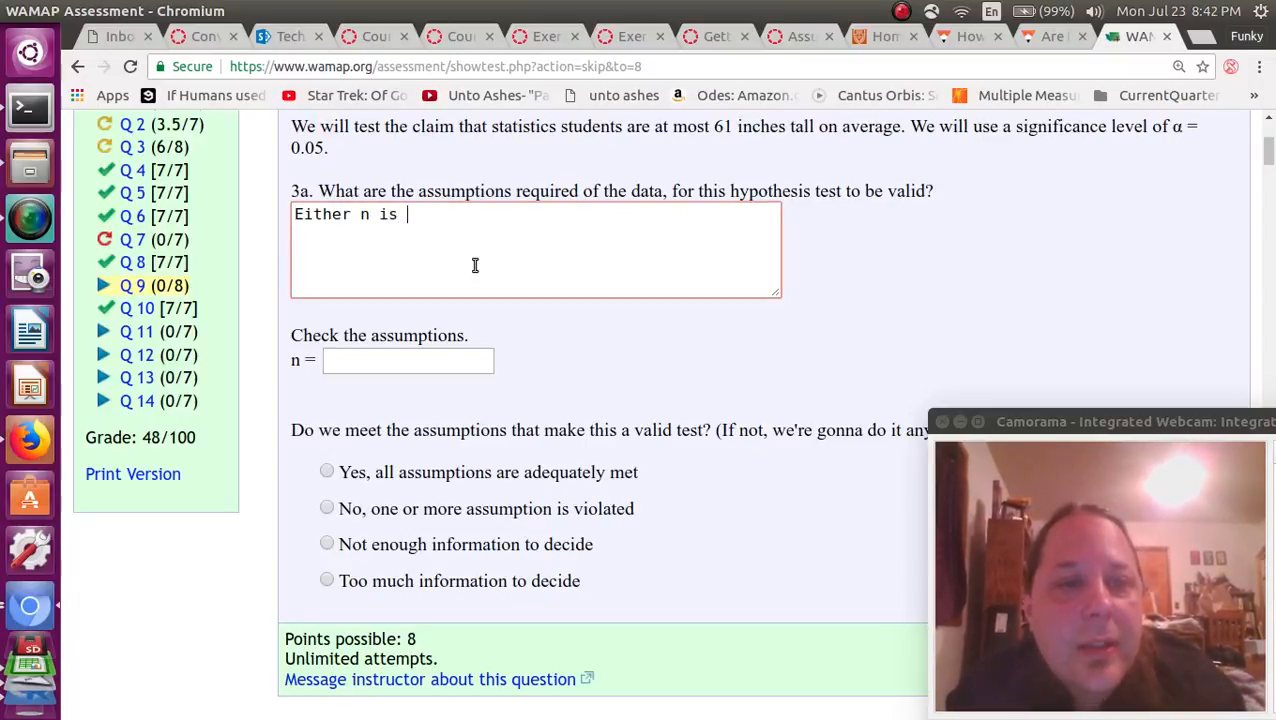
text( >= 30 O)
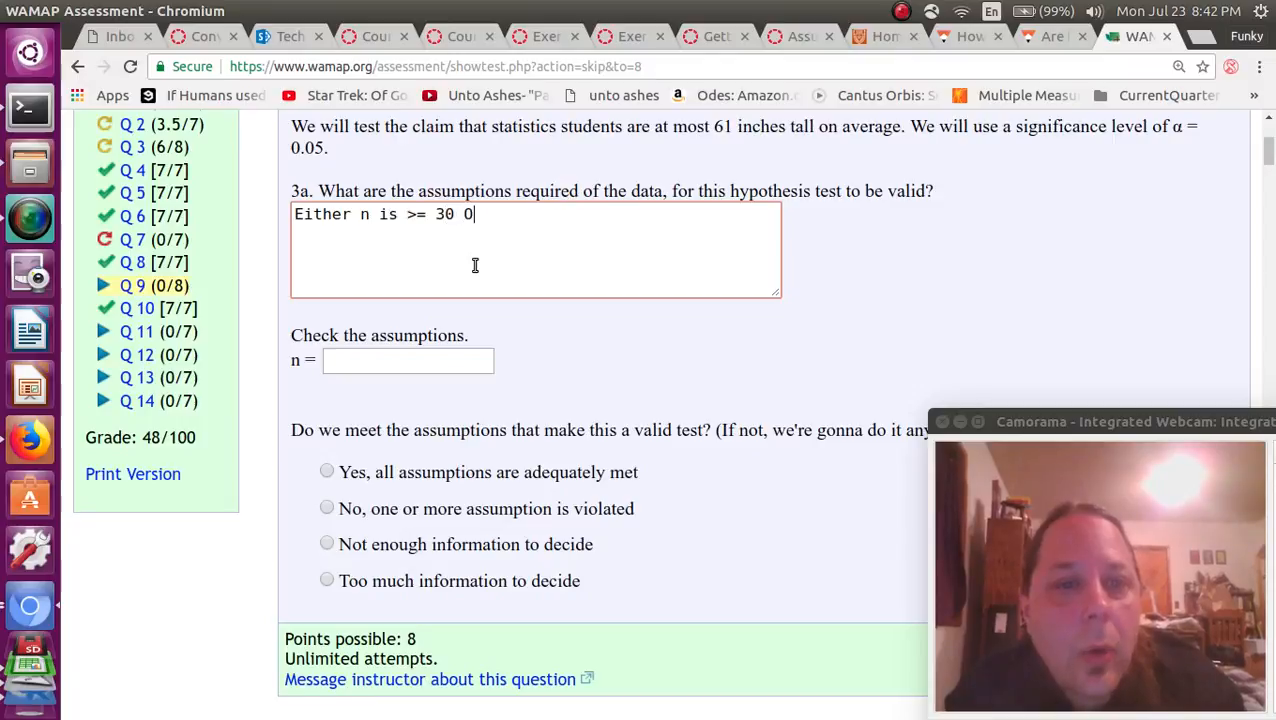
text(R the origi)
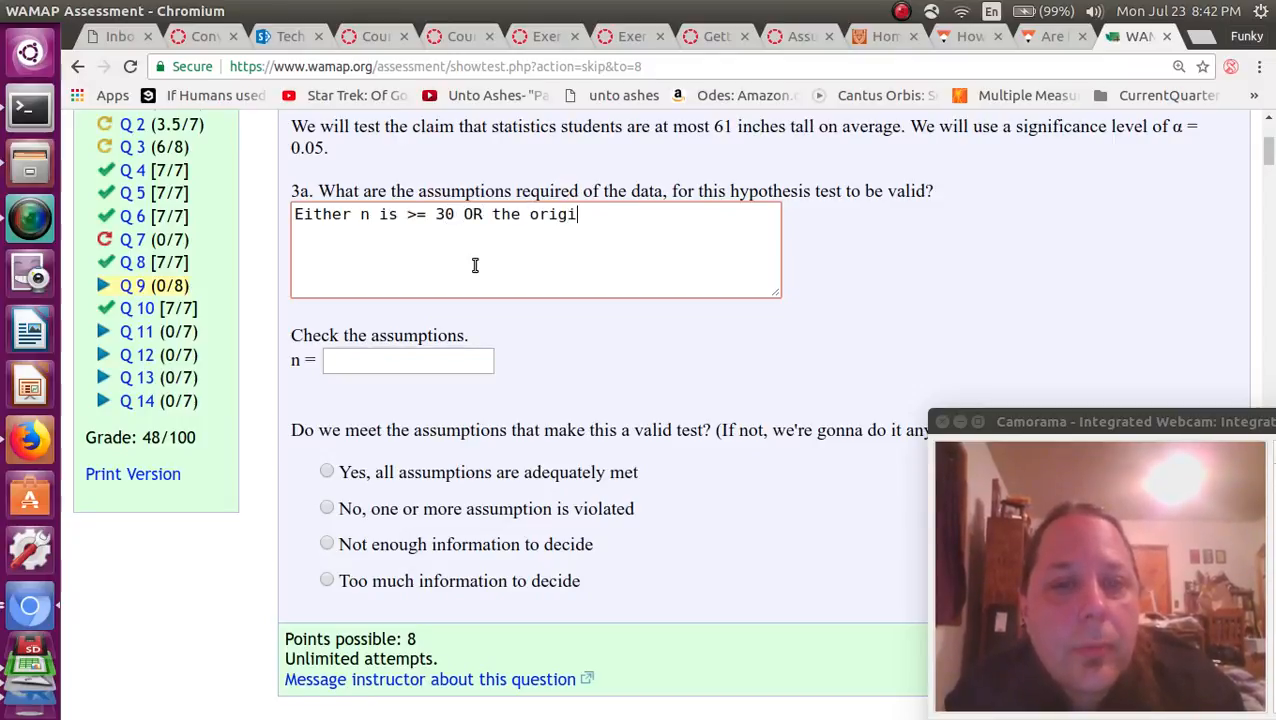
text(nal varia)
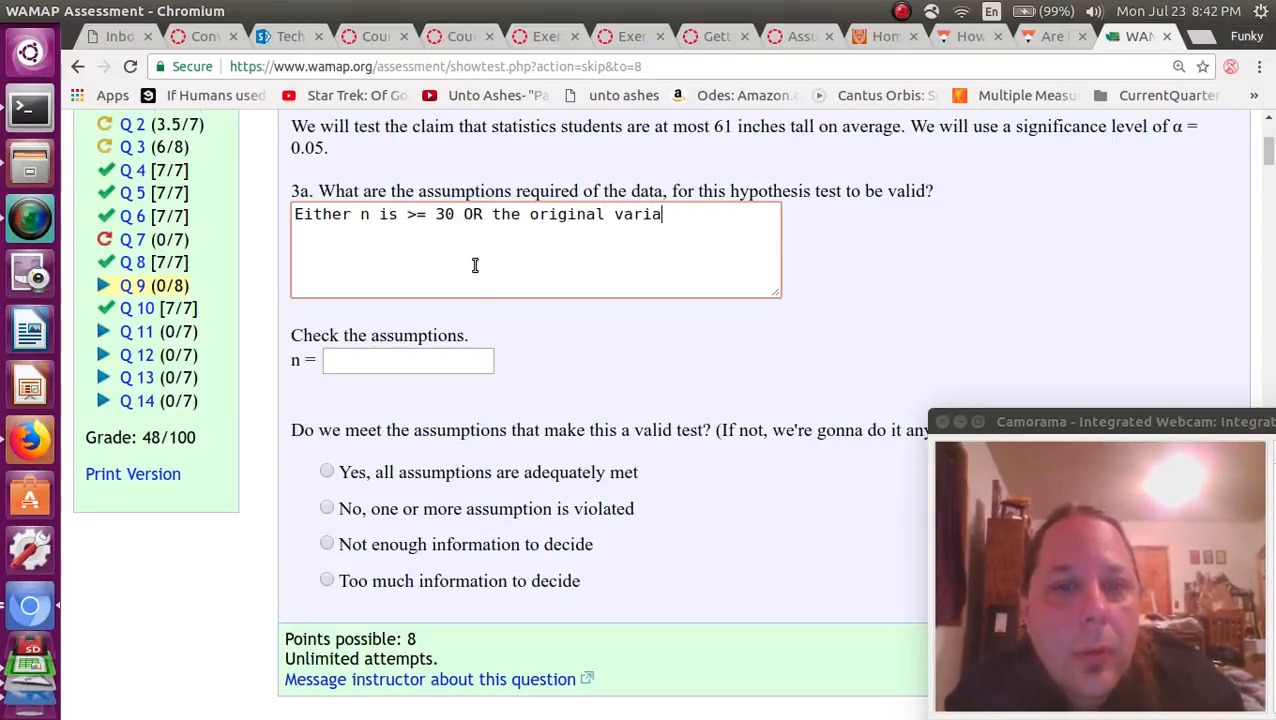
text(ble ()
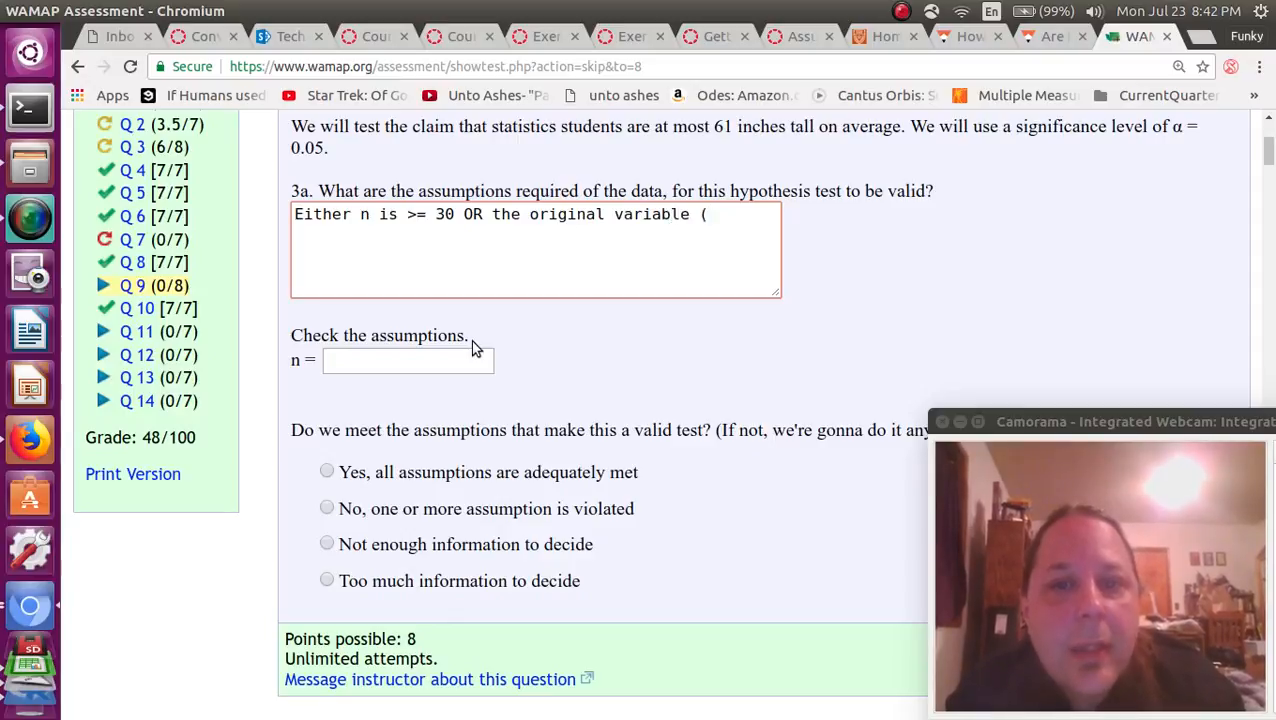
text(height) is normal.)
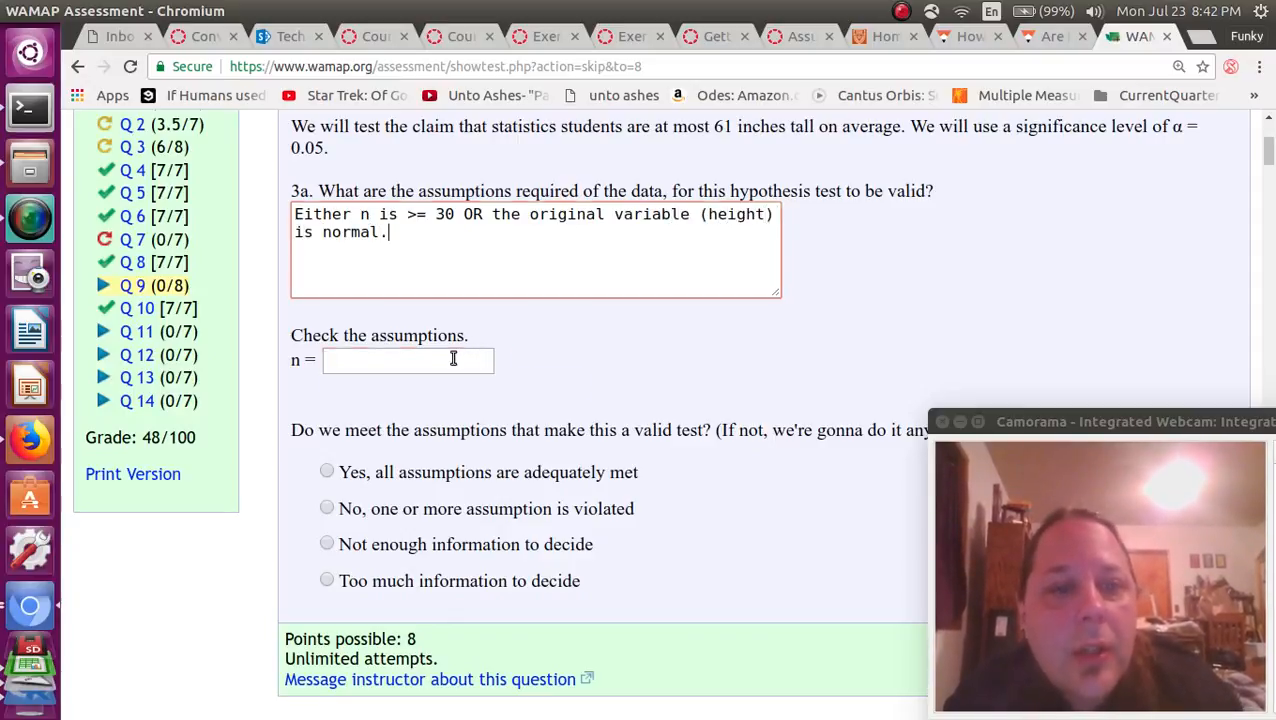
Set n to 49, choose "Yes, all assumptions are adequately met", and submit question 9.
click(486, 360)
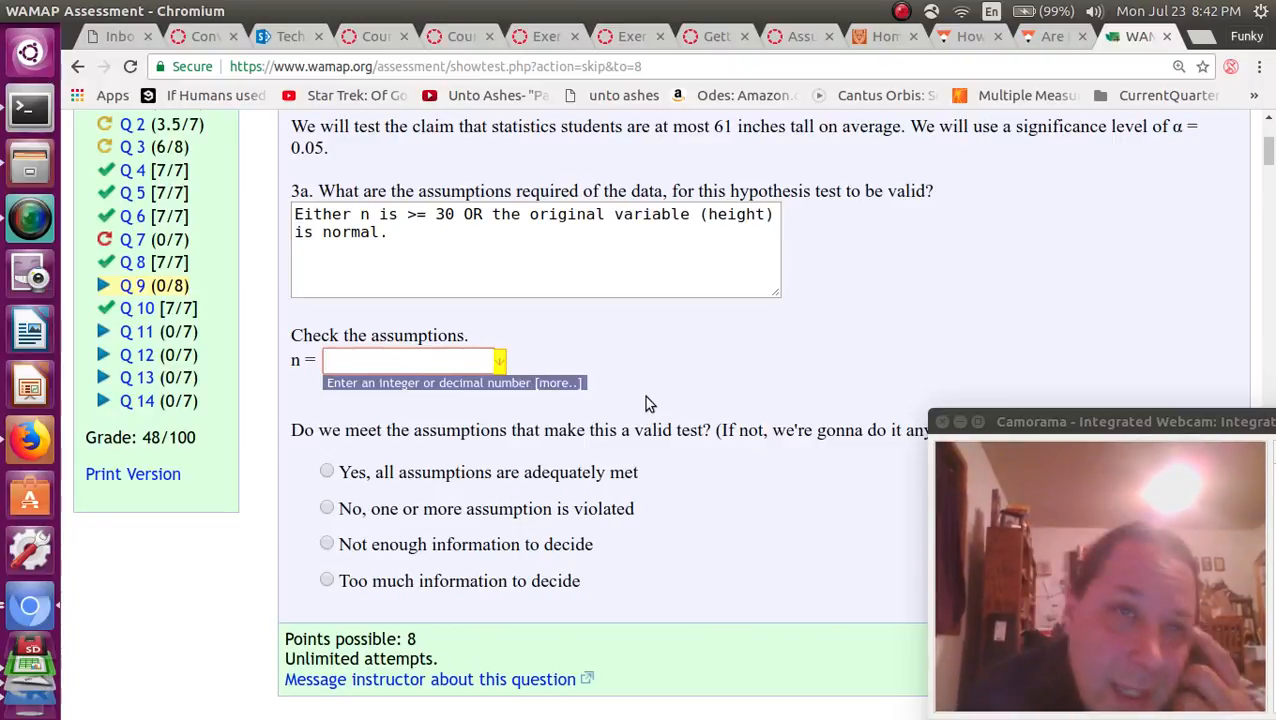
text(49)
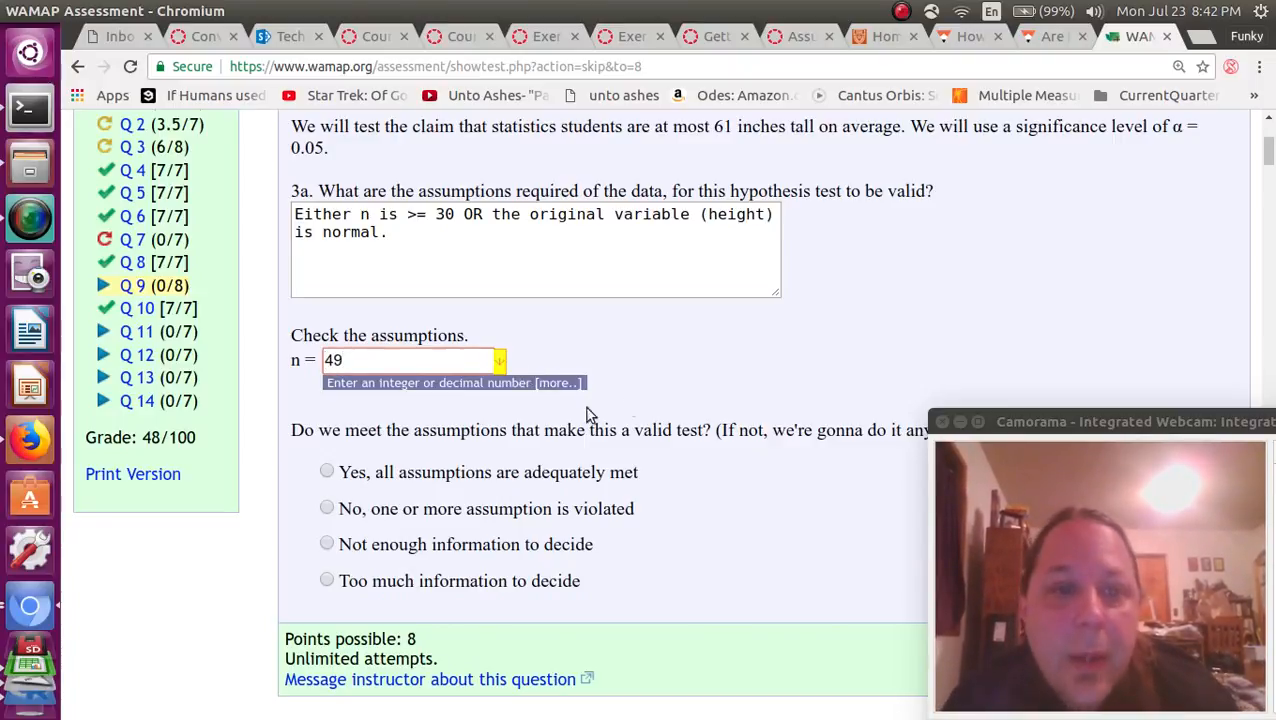
drag(365, 430, 429, 443)
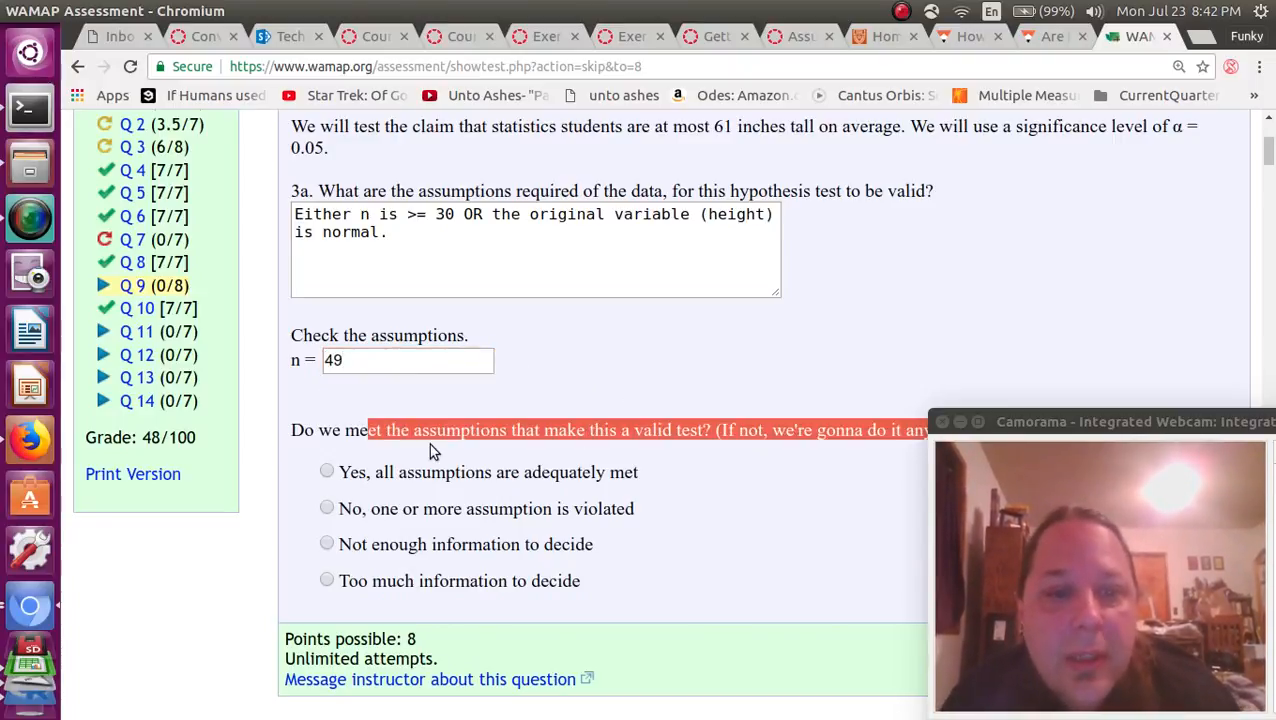
click(327, 473)
scroll(388, 341, down, 10)
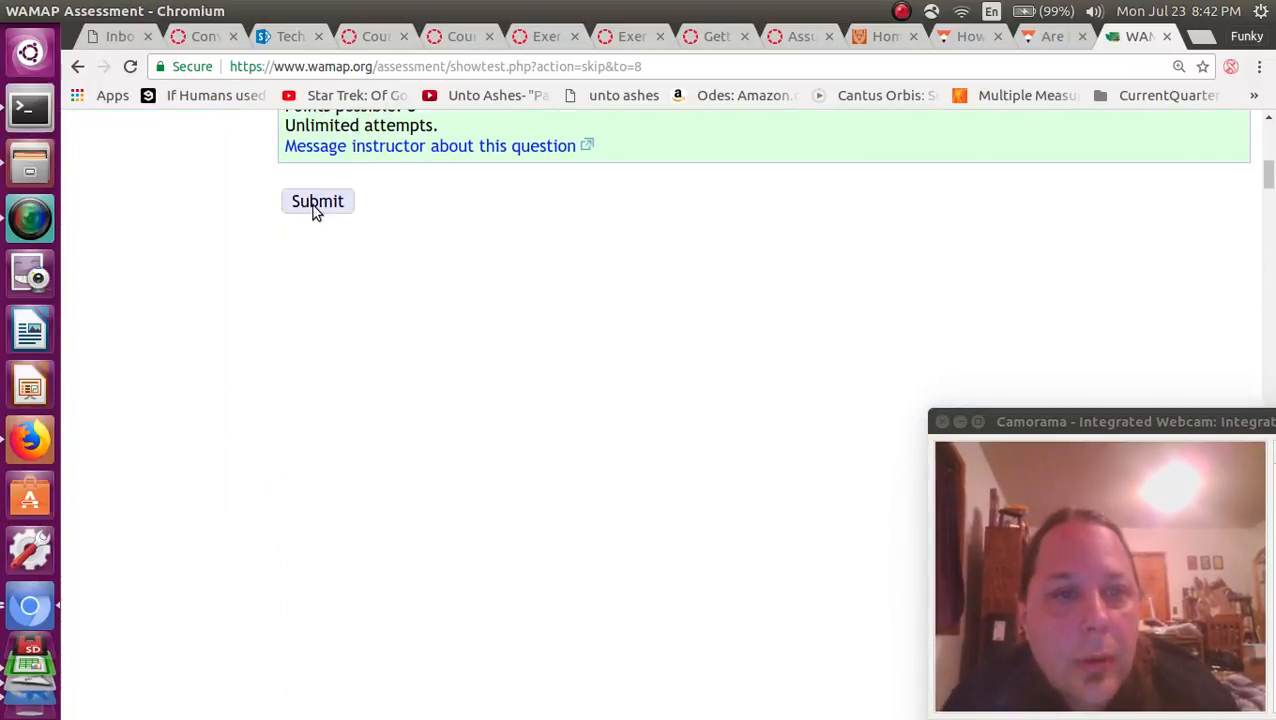
click(316, 203)
scroll(312, 205, down, 5)
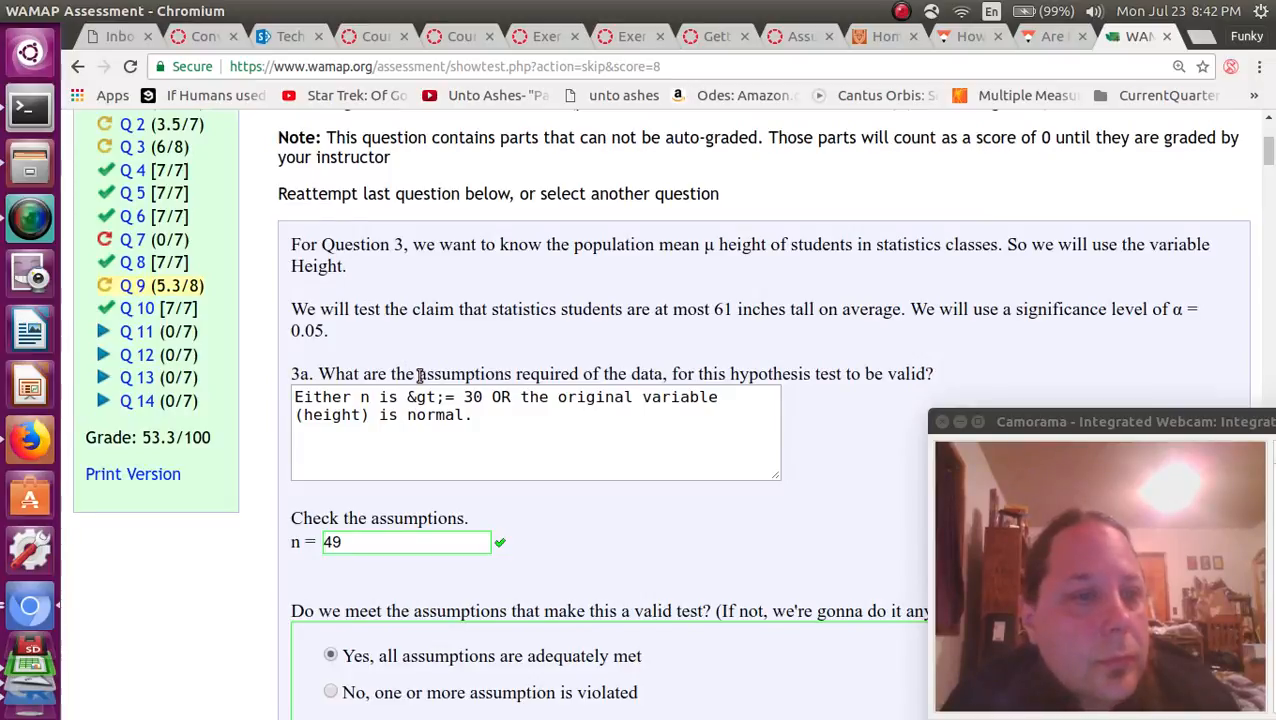
scroll(418, 321, down, 8)
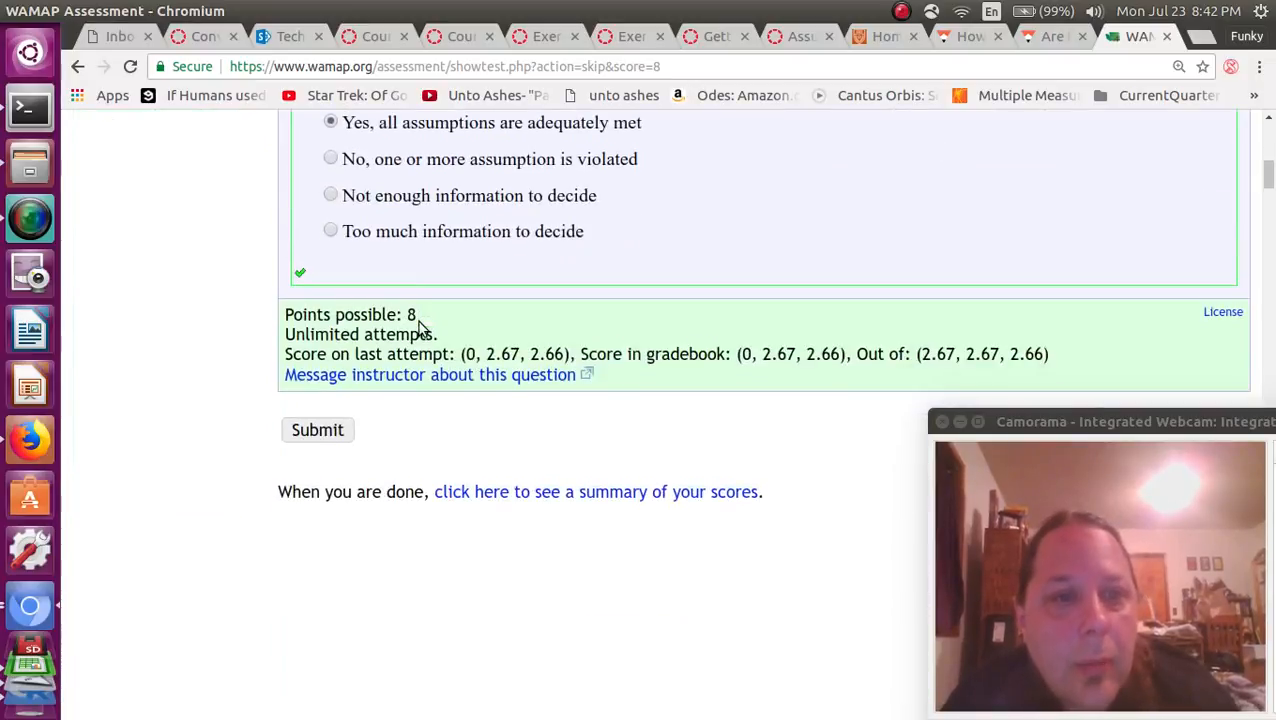
scroll(418, 321, up, 8)
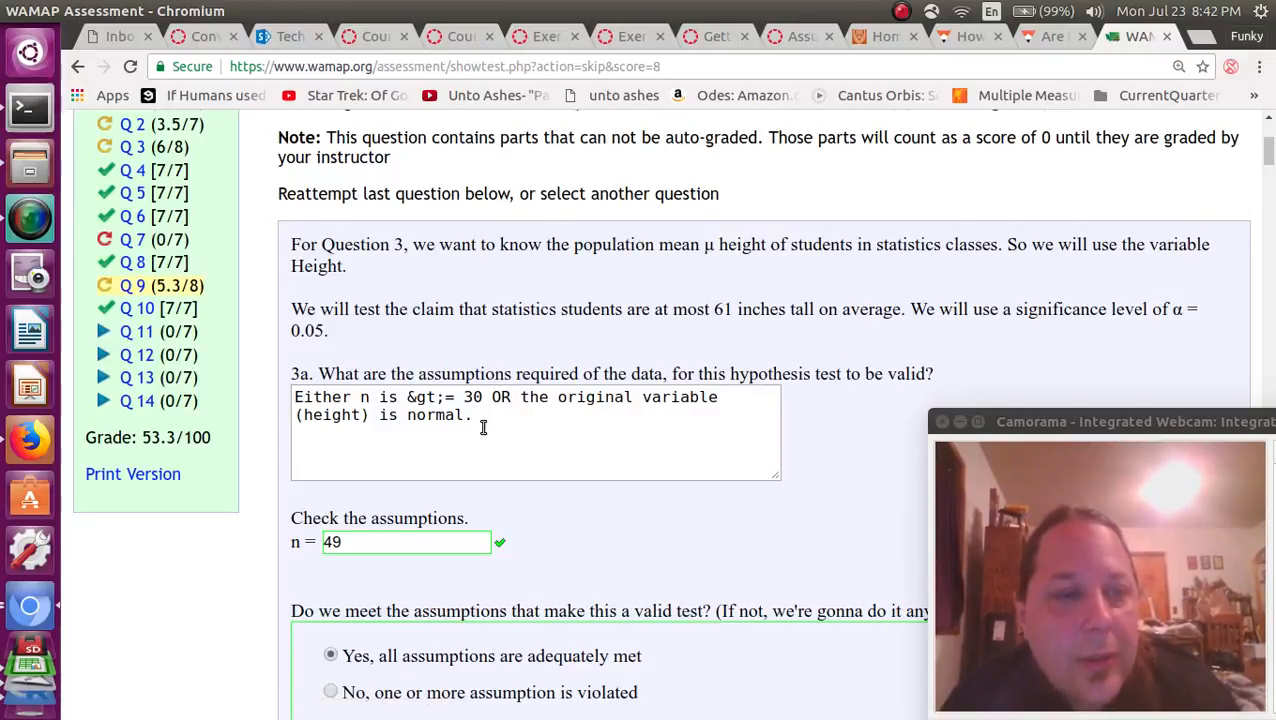
Open question 11 and choose t-test as the answer to 3c.
click(137, 331)
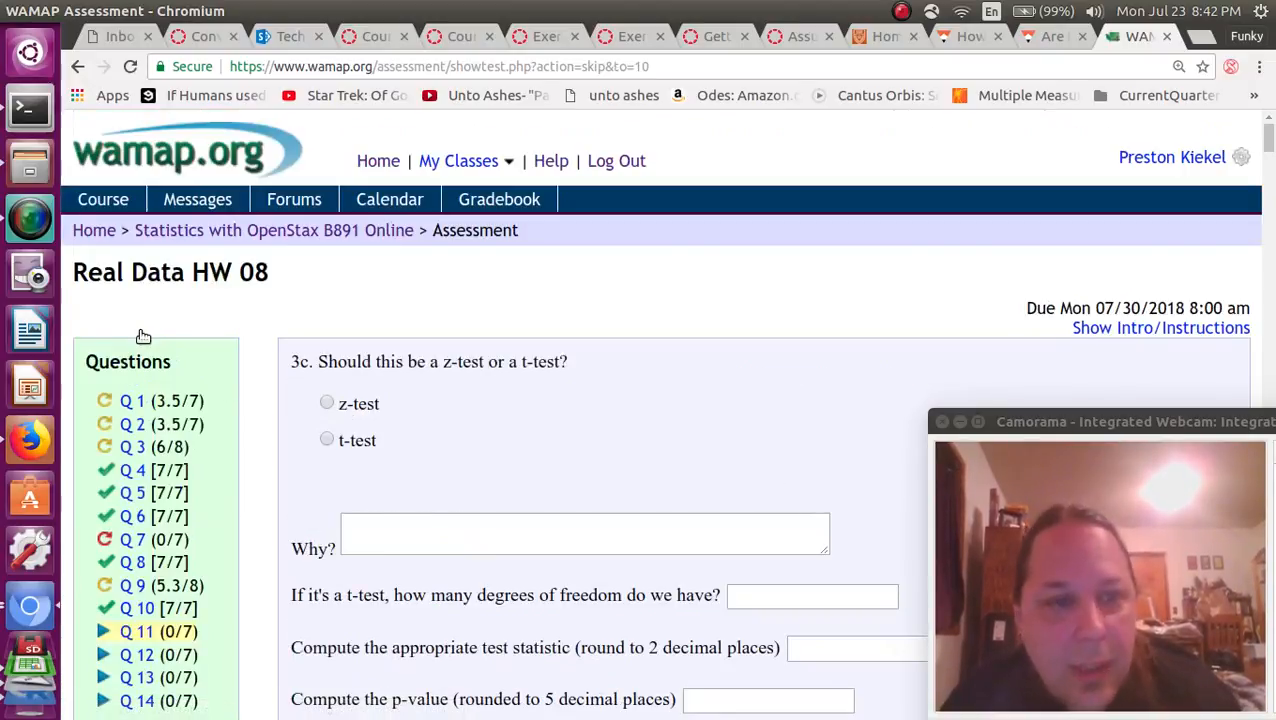
double_click(302, 361)
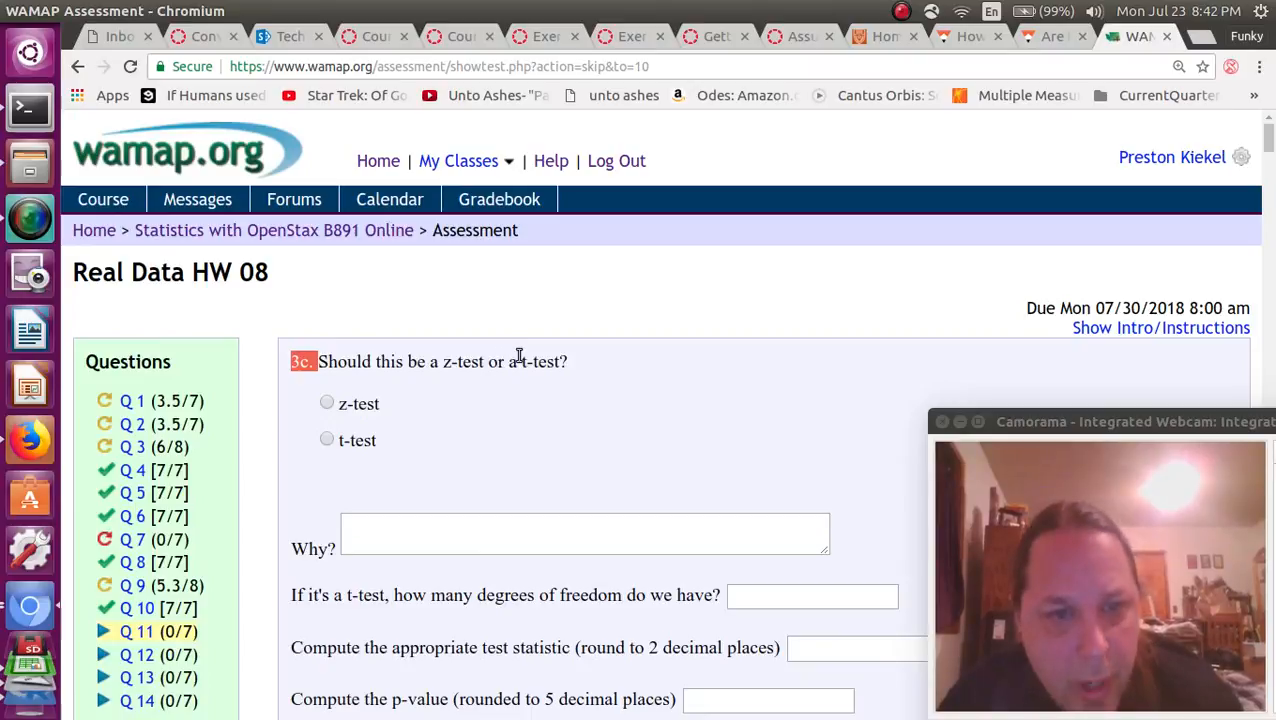
click(519, 357)
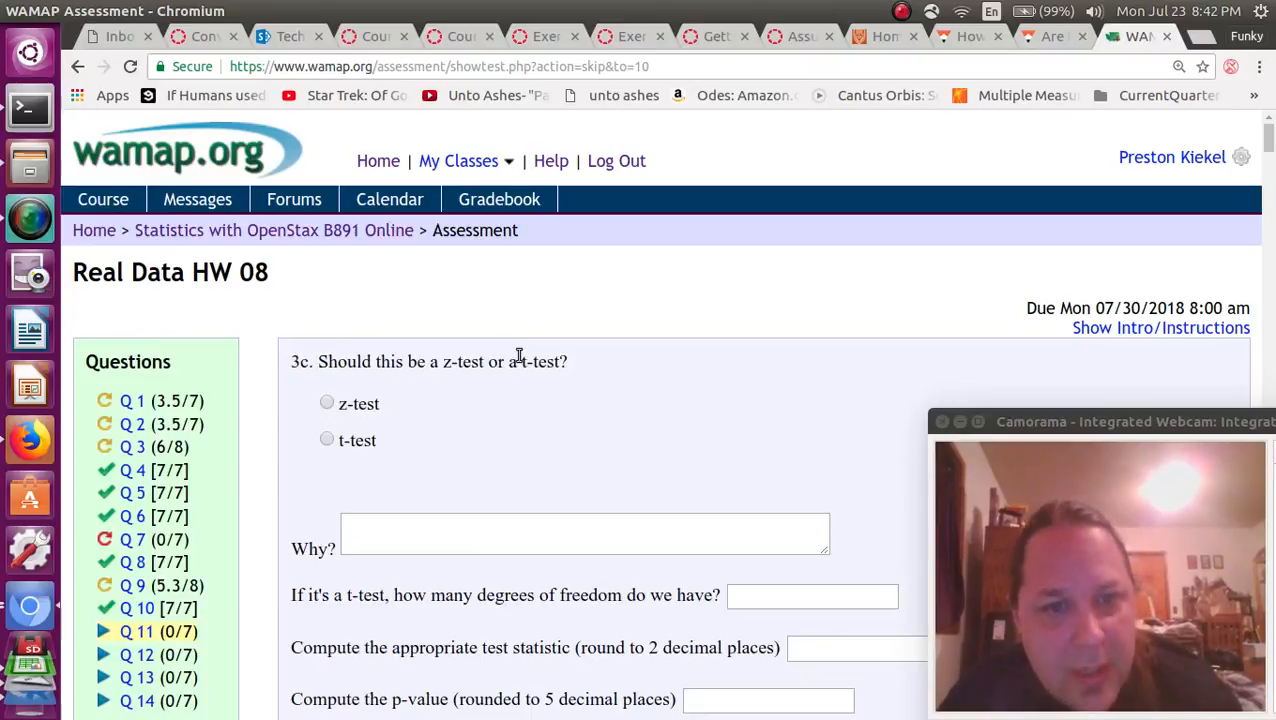
click(327, 440)
click(366, 521)
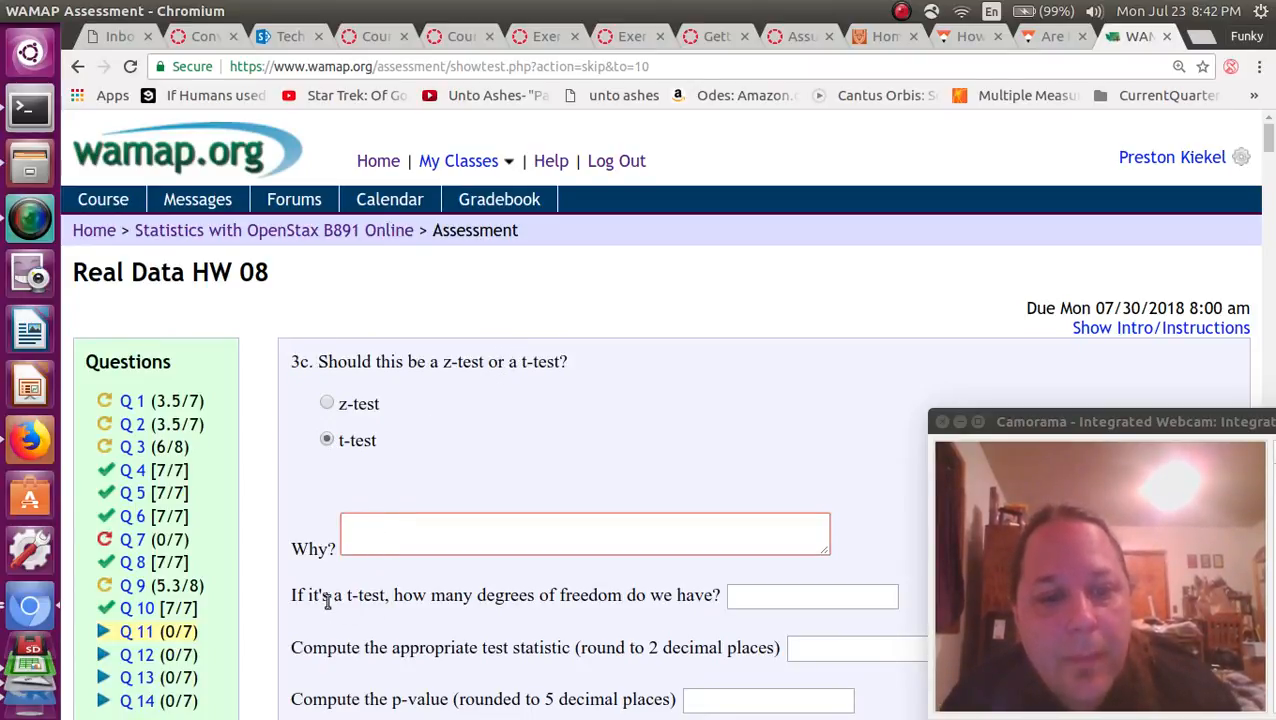
Enter 48 as the degrees of freedom for the t-test.
drag(358, 596, 463, 588)
scroll(460, 588, down, 4)
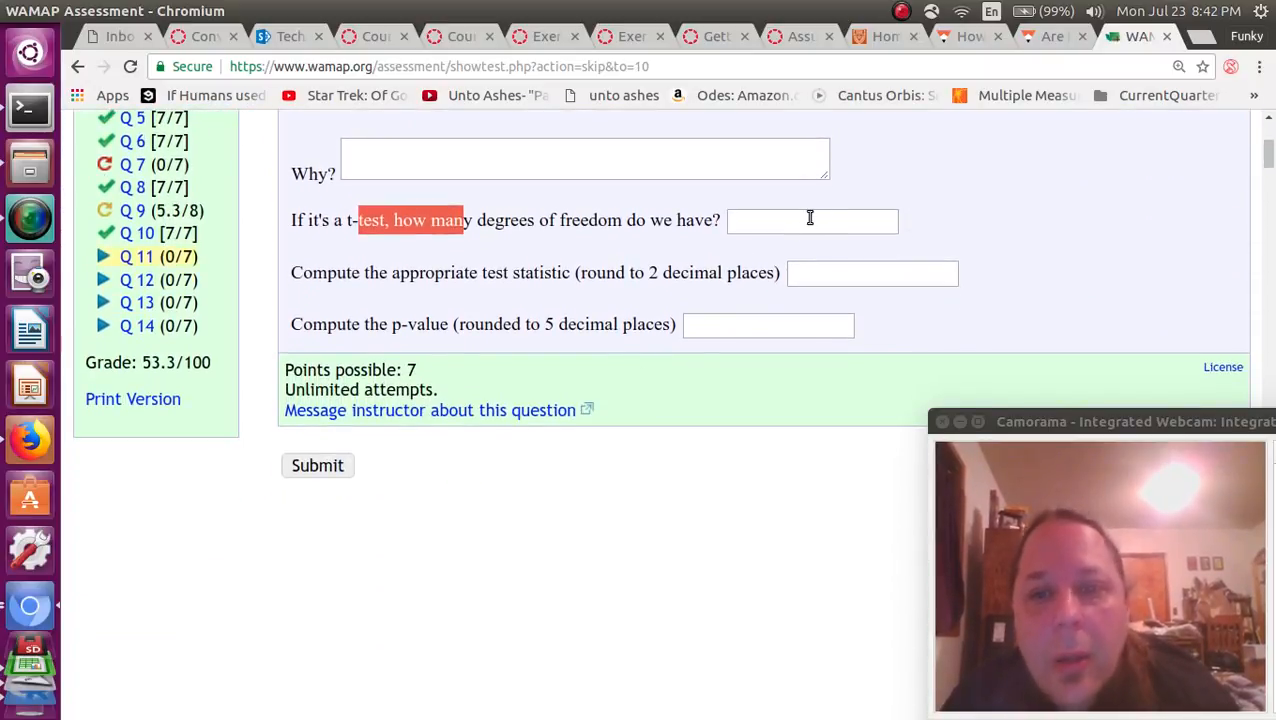
click(810, 218)
text(48)
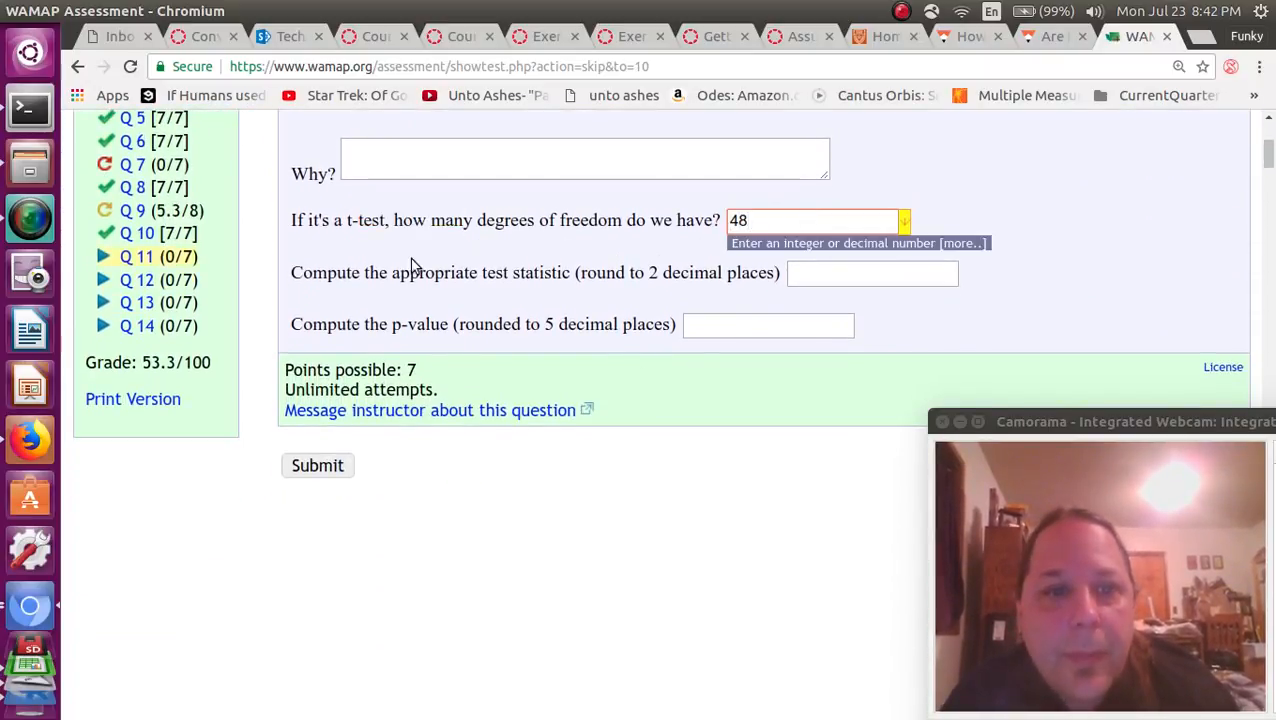
Switch to R Commander and open the single-sample t-test to compute the test statistic and p-value.
drag(435, 272, 561, 272)
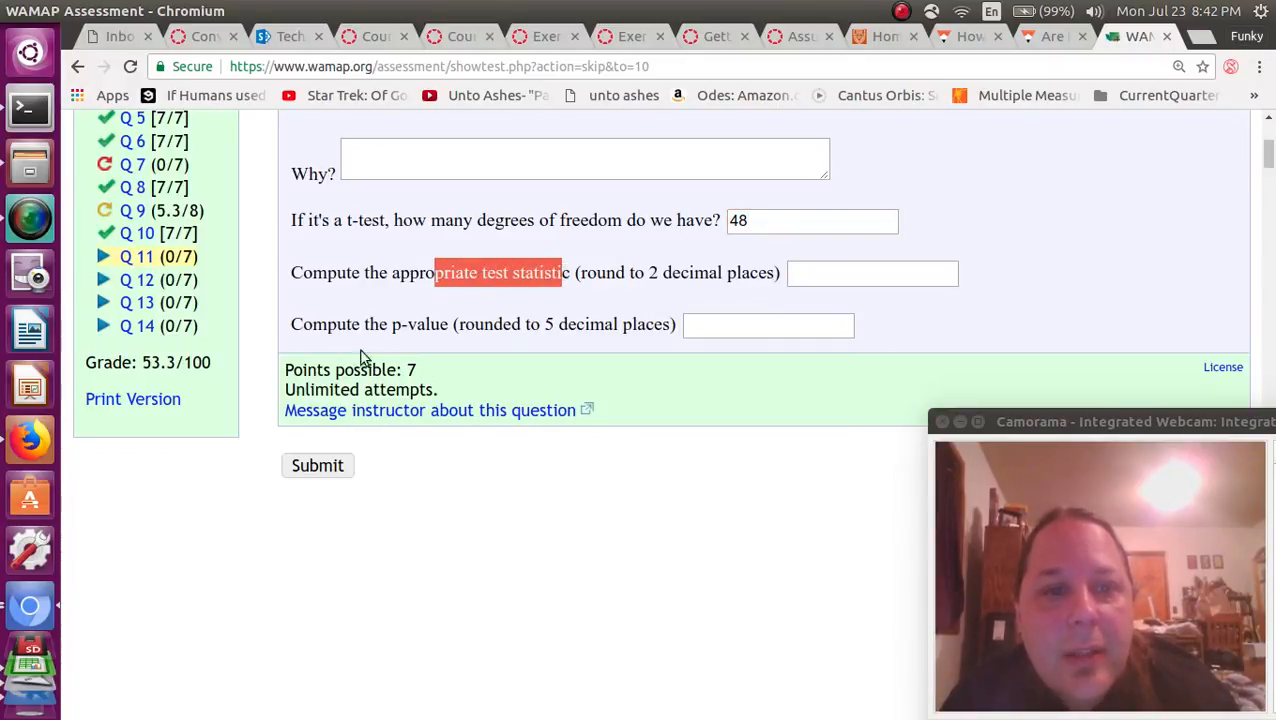
drag(367, 326, 567, 324)
click(815, 272)
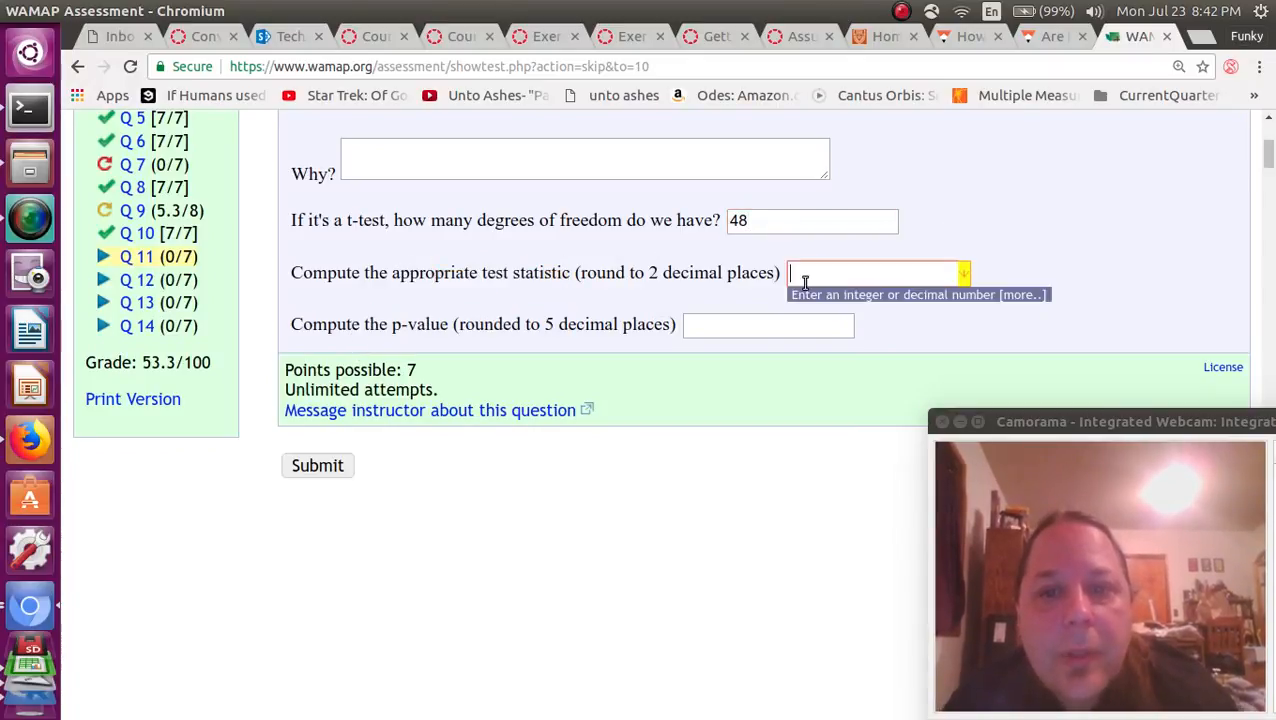
key(alt+Tab)
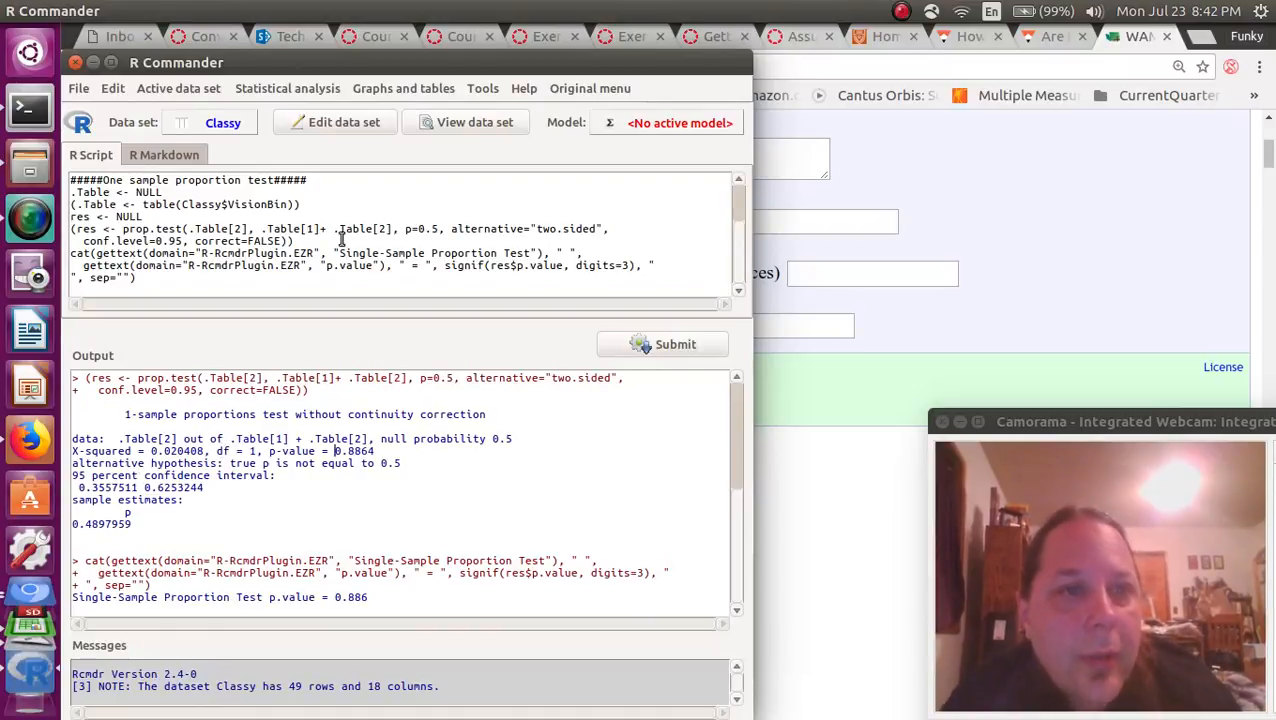
click(301, 87)
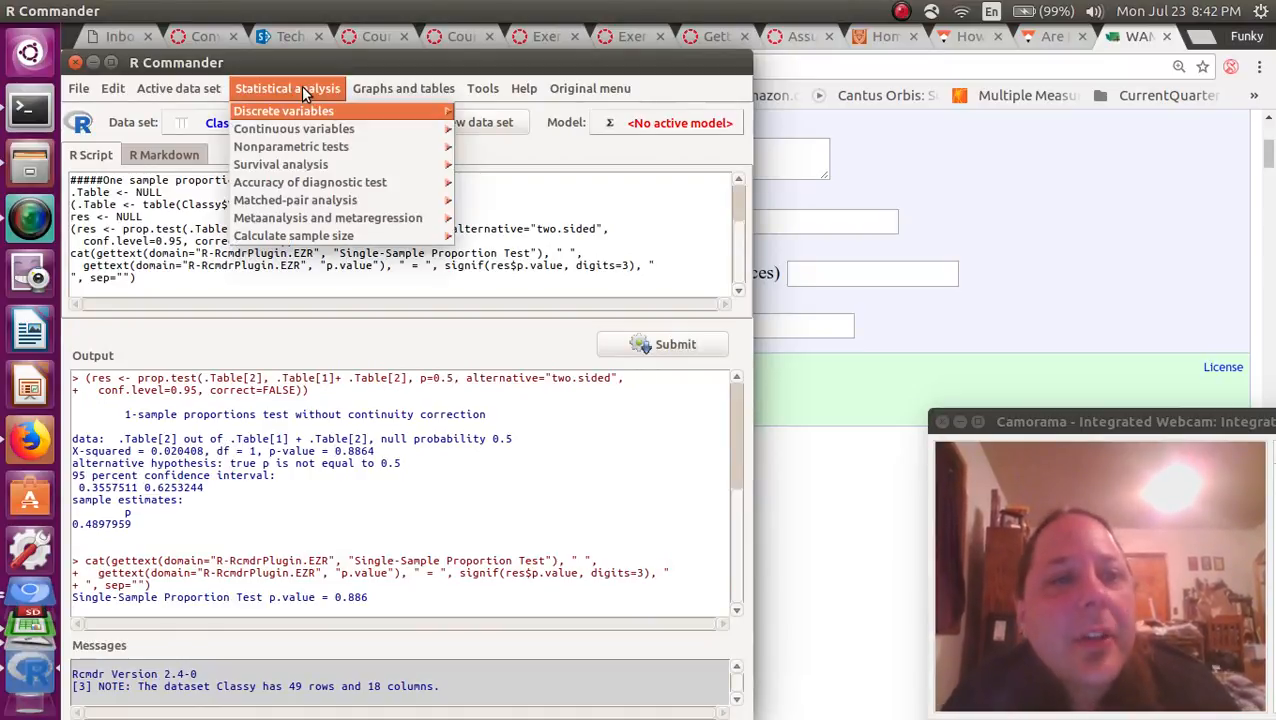
mouse_move(301, 122)
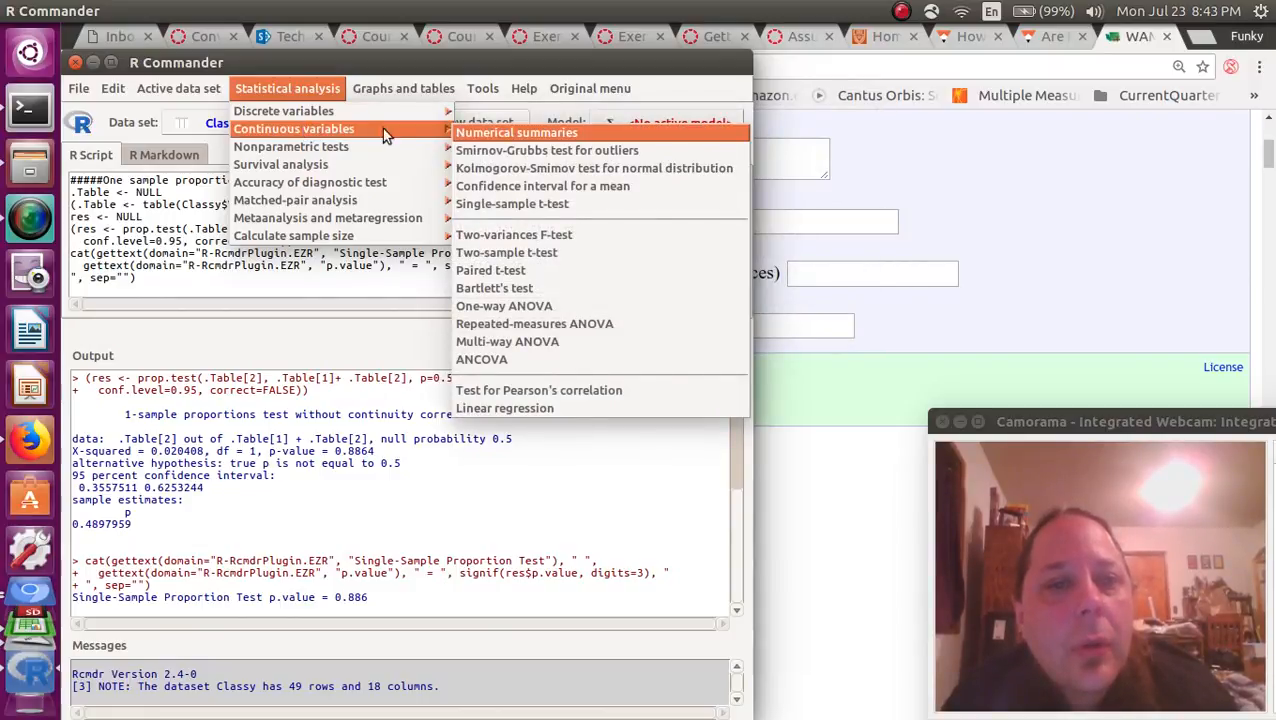
click(603, 204)
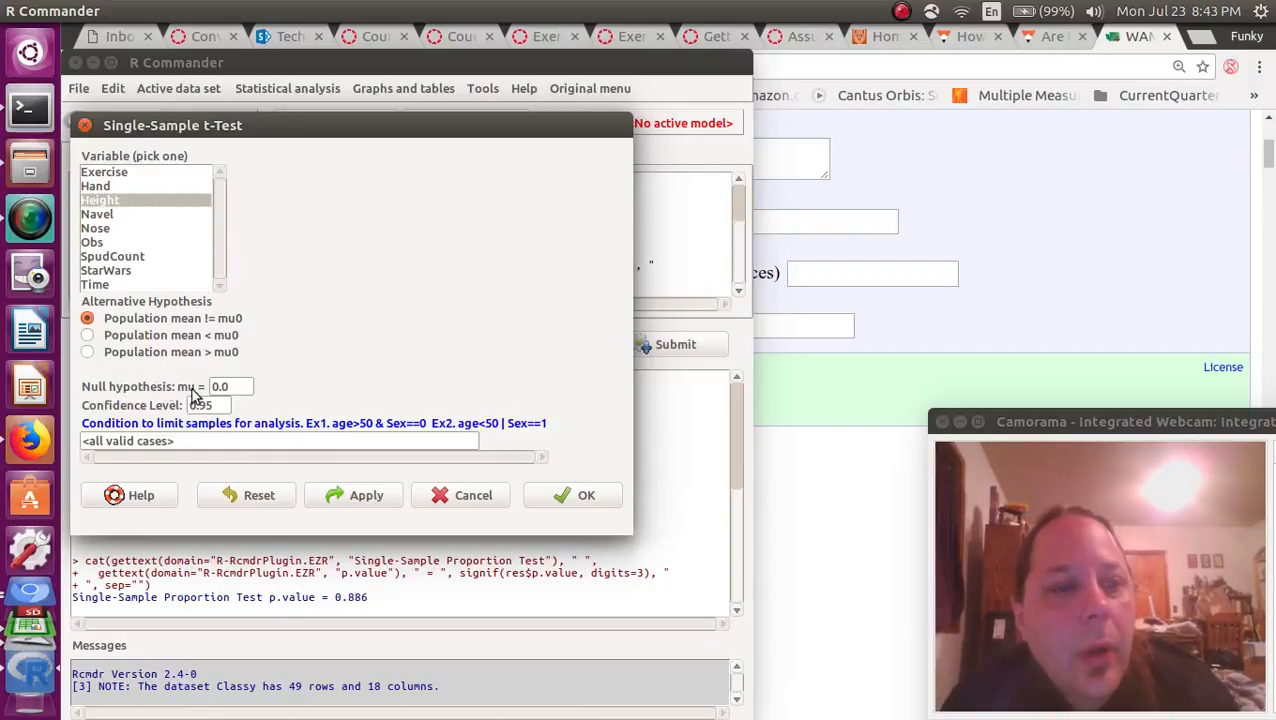
Run the single-sample t-test on Height with null hypothesis mu = 61 and alternative hypothesis Population mean > mu0.
drag(233, 385, 185, 390)
text(61)
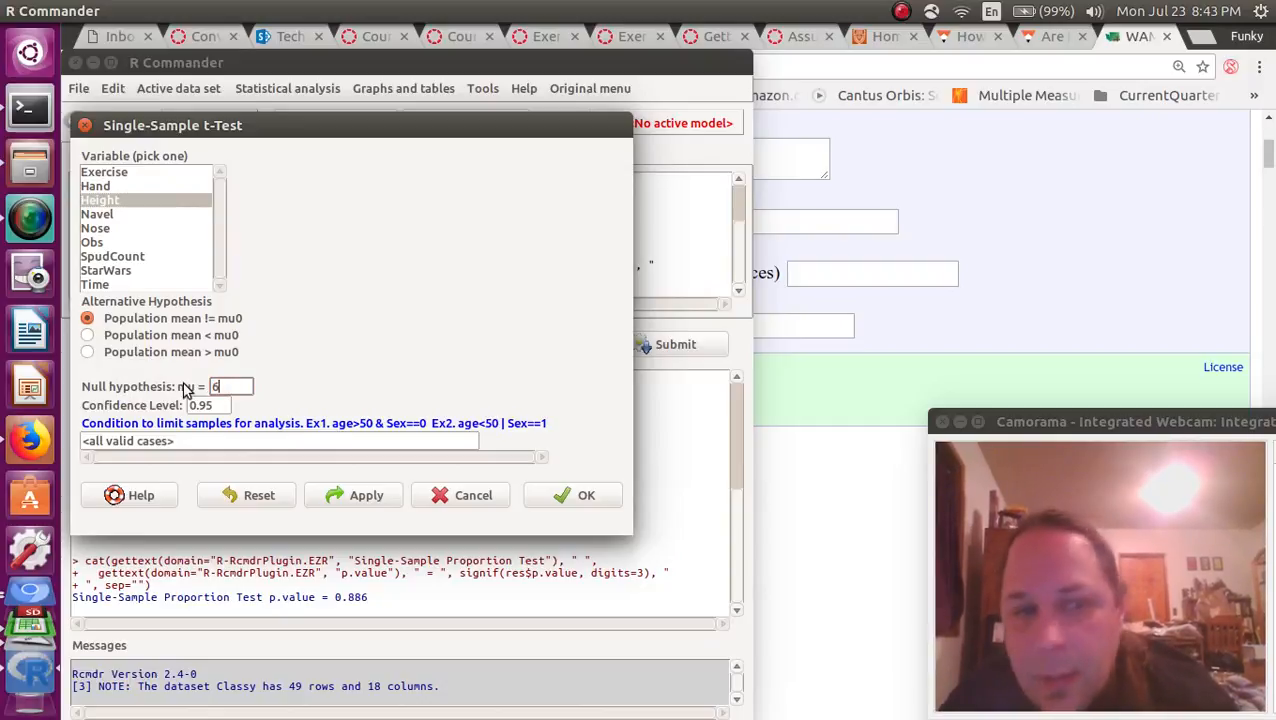
click(89, 353)
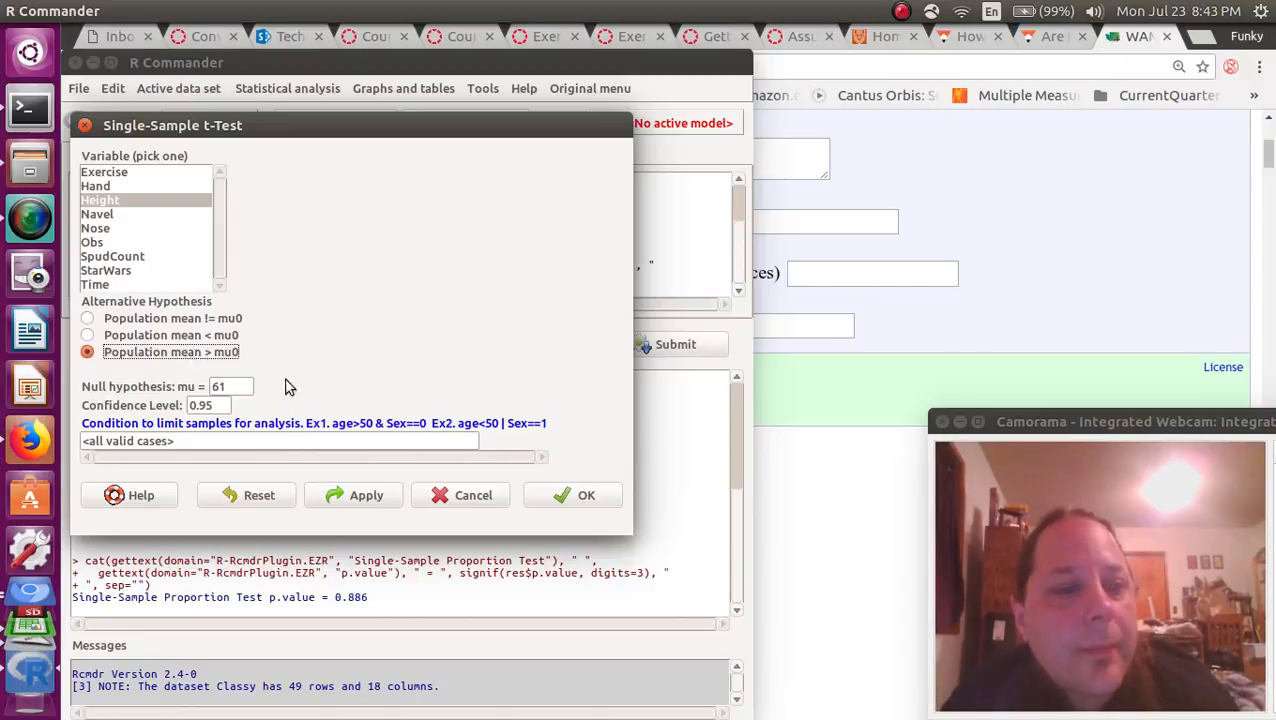
click(229, 405)
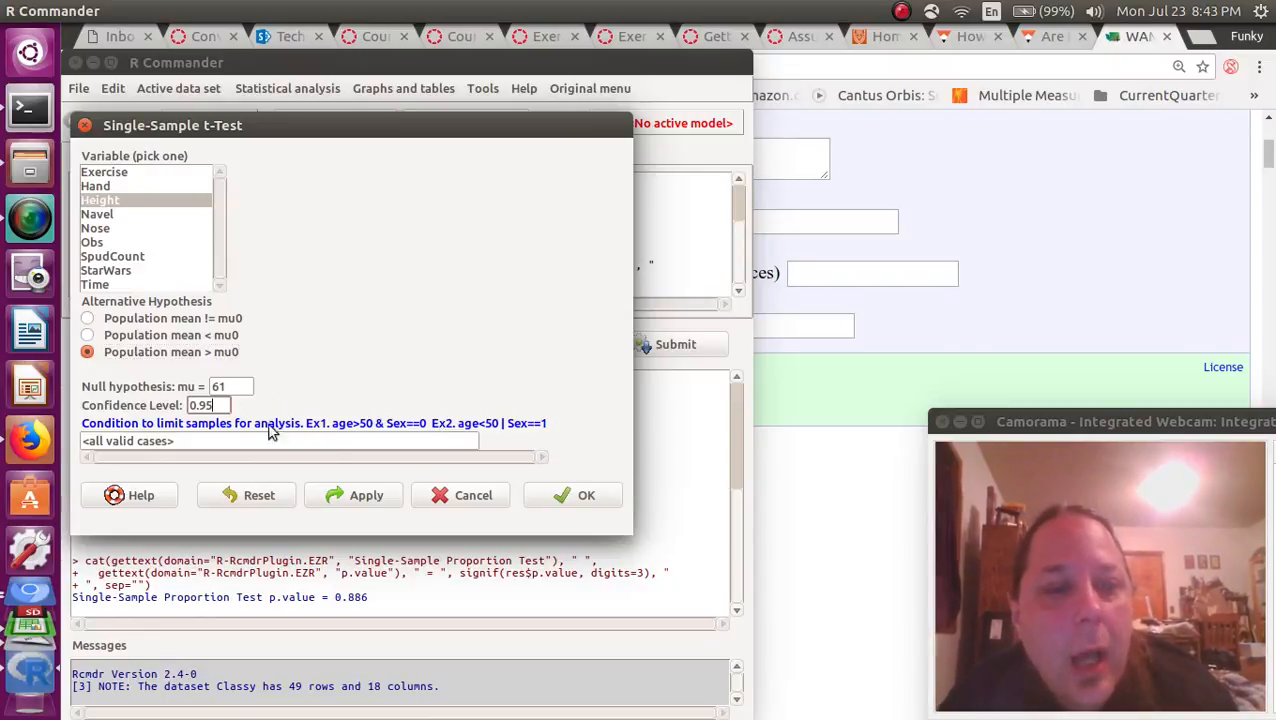
click(564, 496)
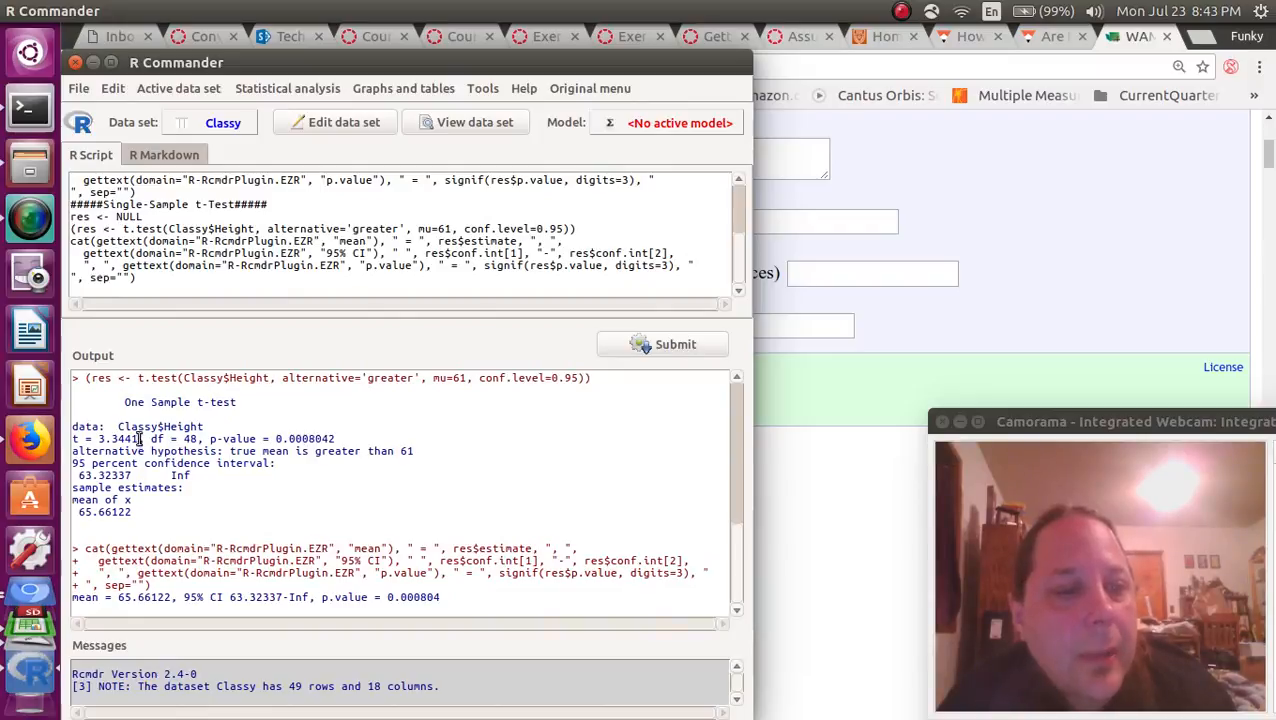
Copy the t value from the R Commander output into the WAMAP test statistic answer and shorten it to 3.34.
drag(140, 438, 100, 437)
right_click(101, 438)
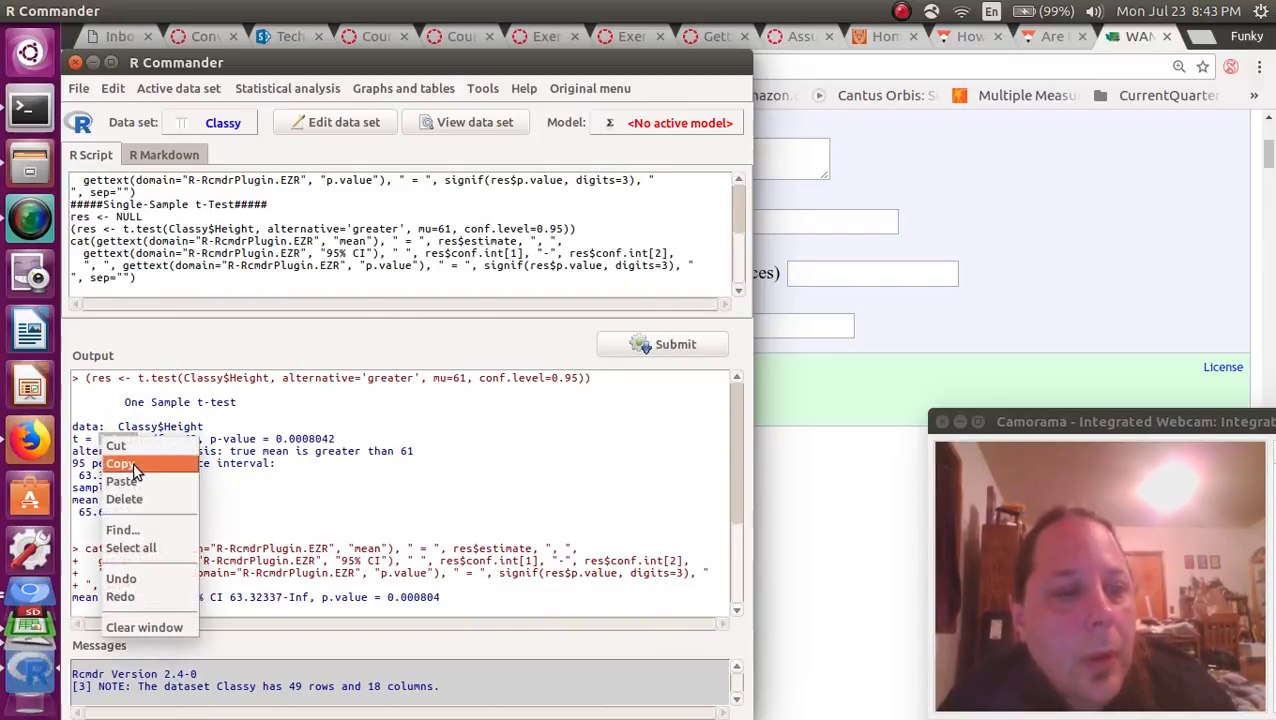
click(135, 465)
key(alt+Tab)
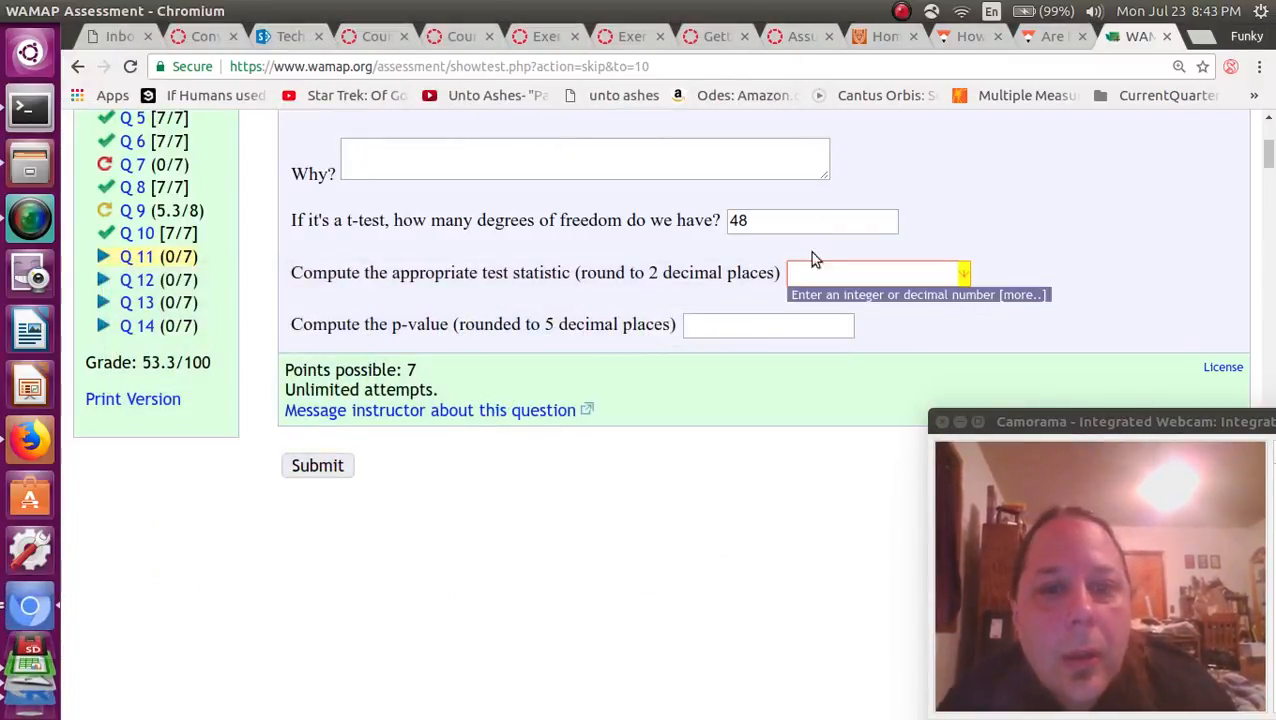
right_click(829, 272)
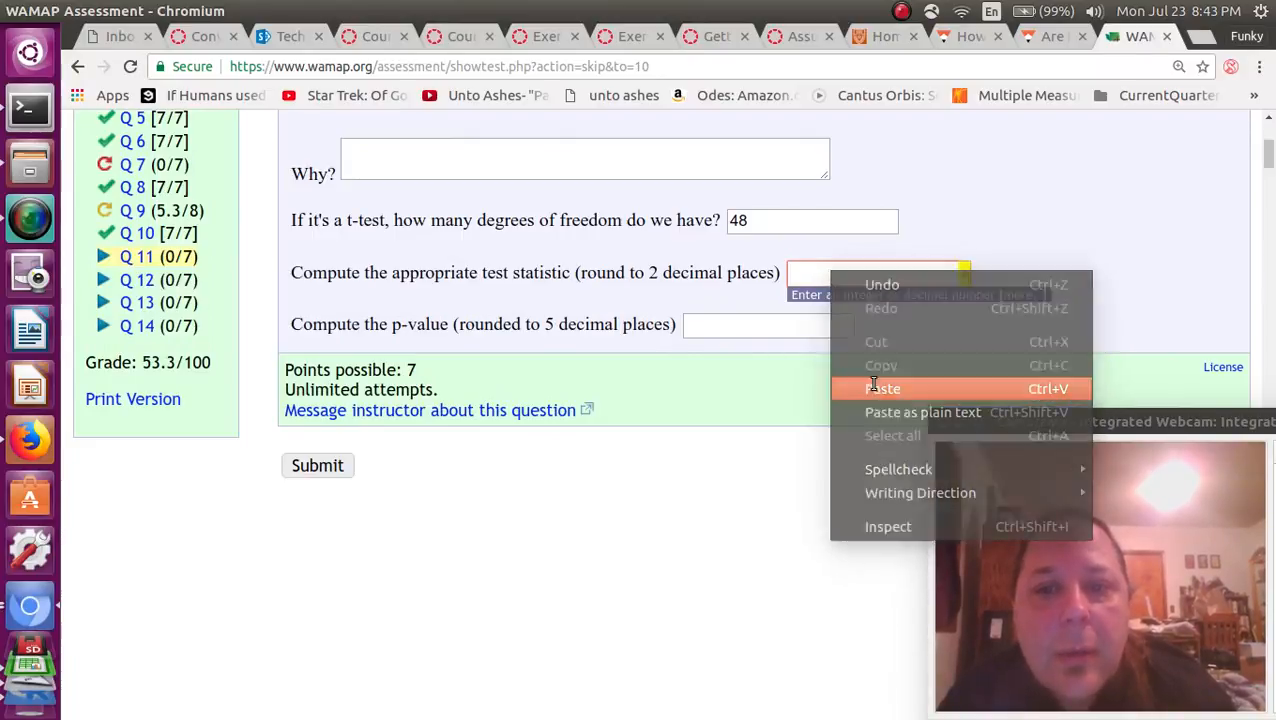
click(870, 387)
key(BackSpace)
key(BackSpace)
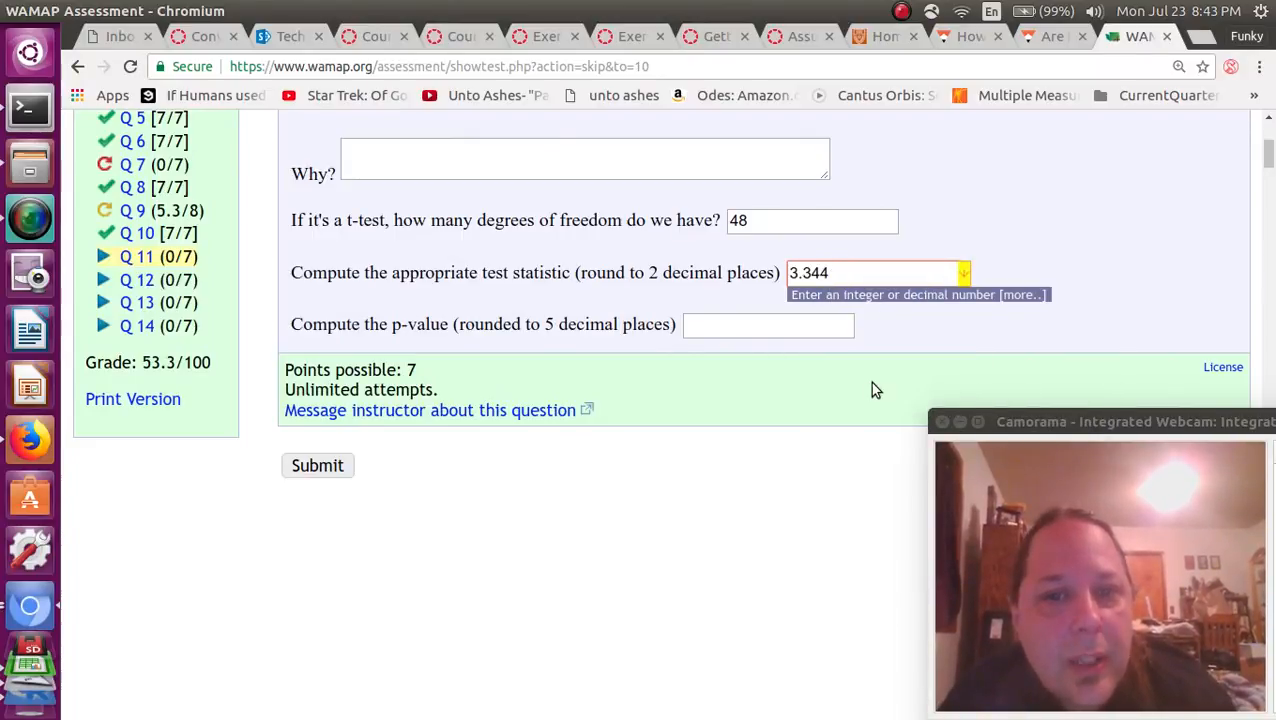
key(Tab)
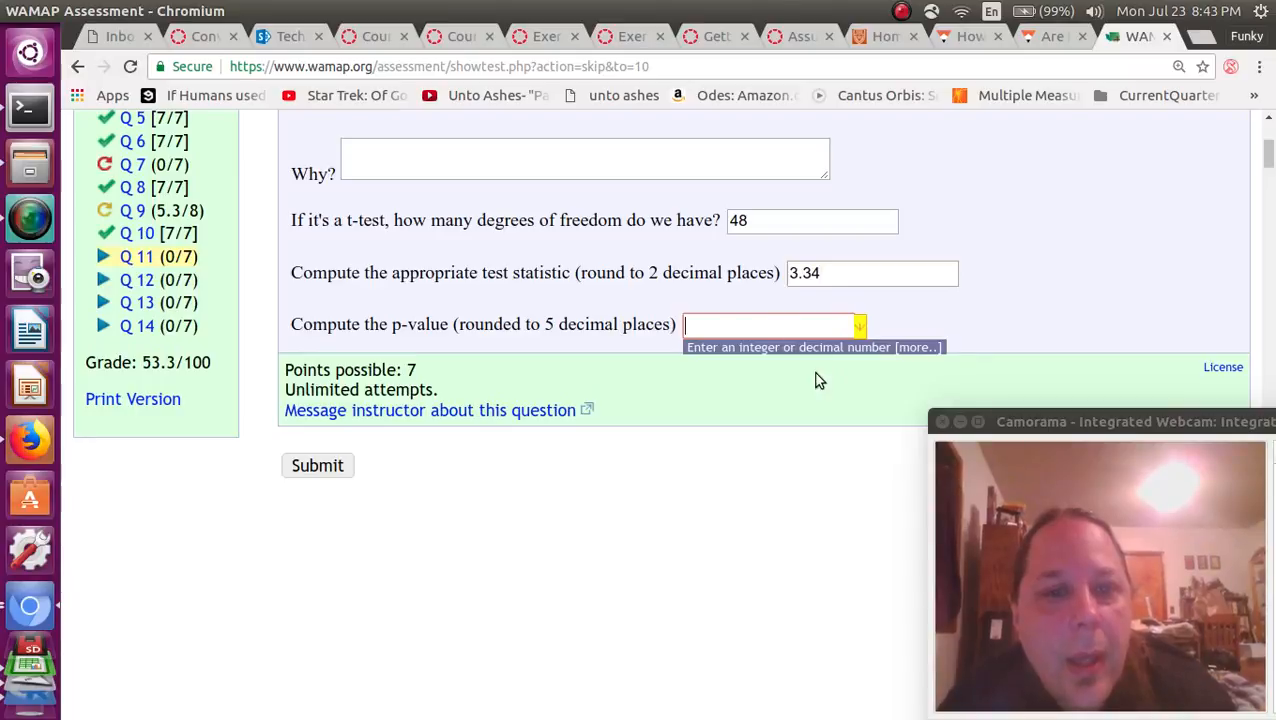
Copy the p-value from the R Commander output into the WAMAP p-value answer and shorten it to 0.00080.
key(alt+Tab)
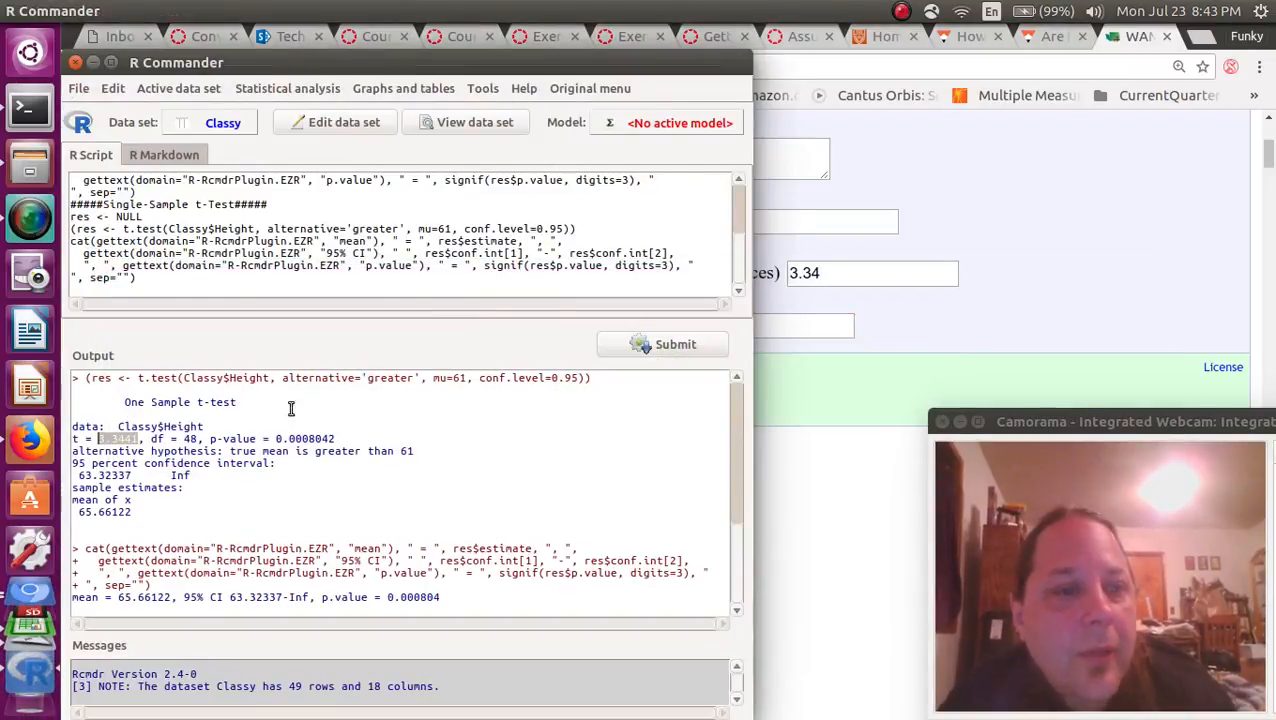
drag(277, 441, 336, 440)
right_click(336, 440)
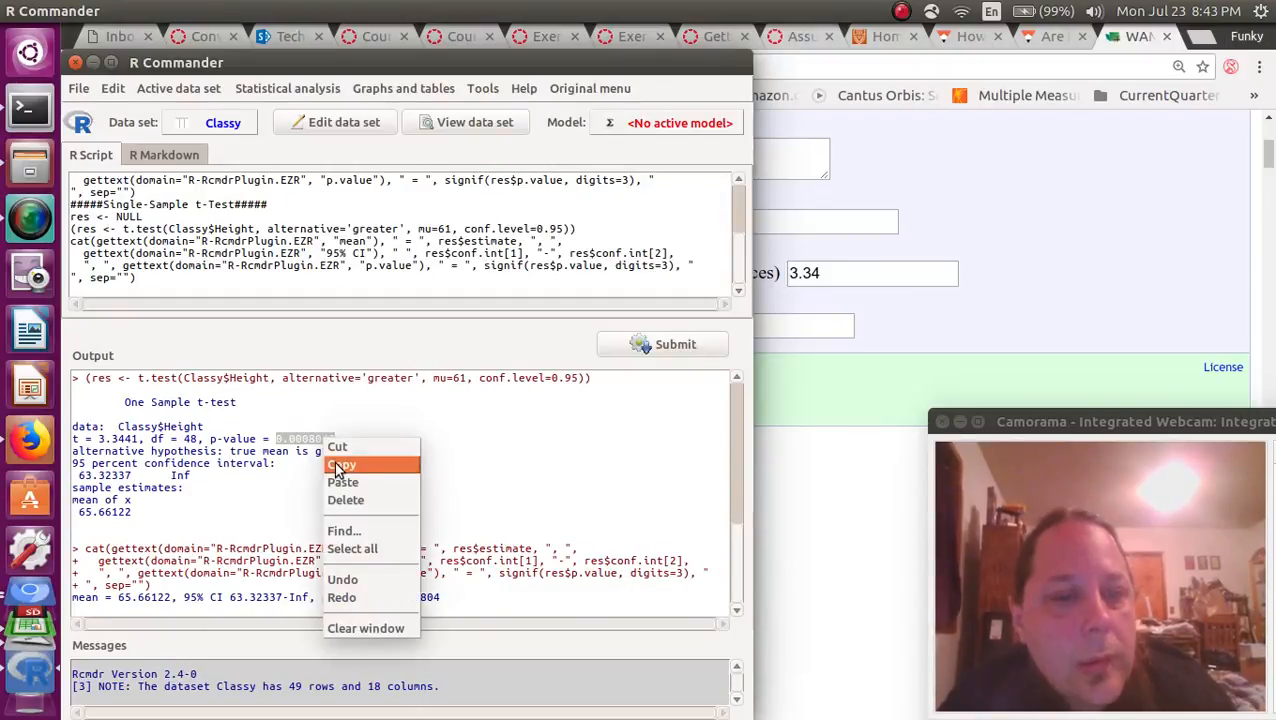
click(338, 465)
click(802, 318)
key(ctrl+v)
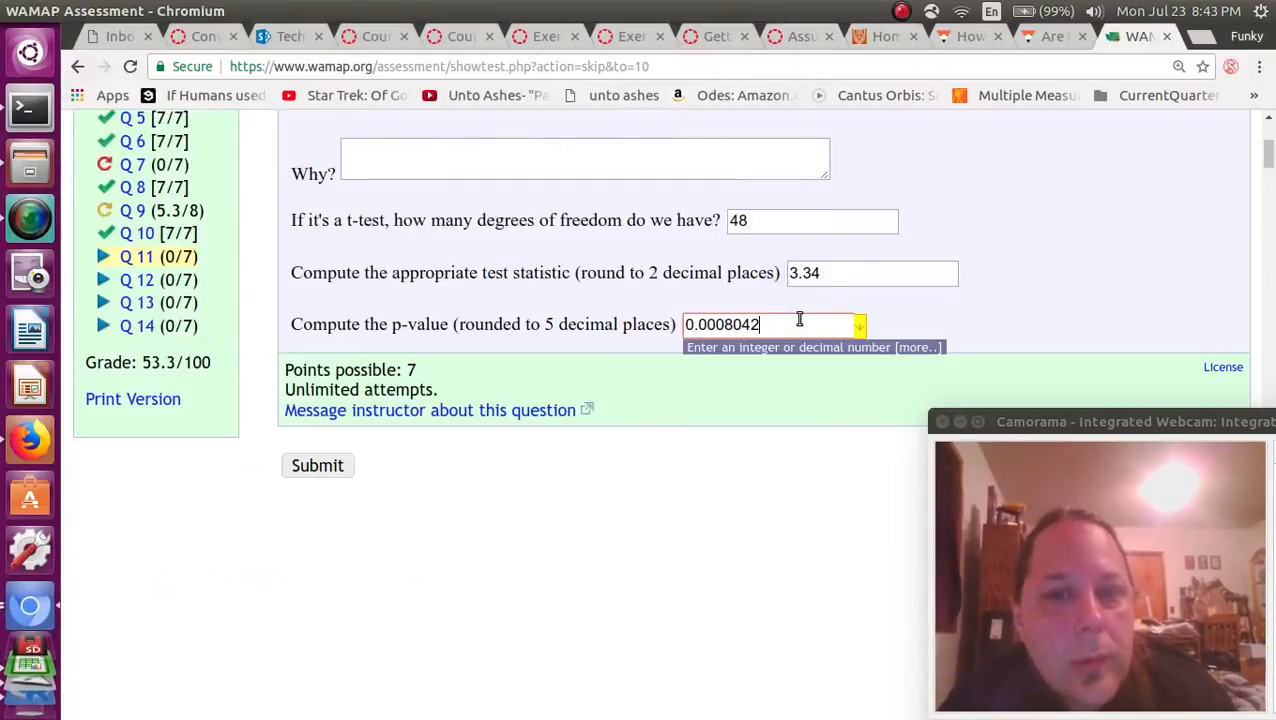
key(Left)
key(Left)
key(Left)
key(Left)
key(Left)
key(Left)
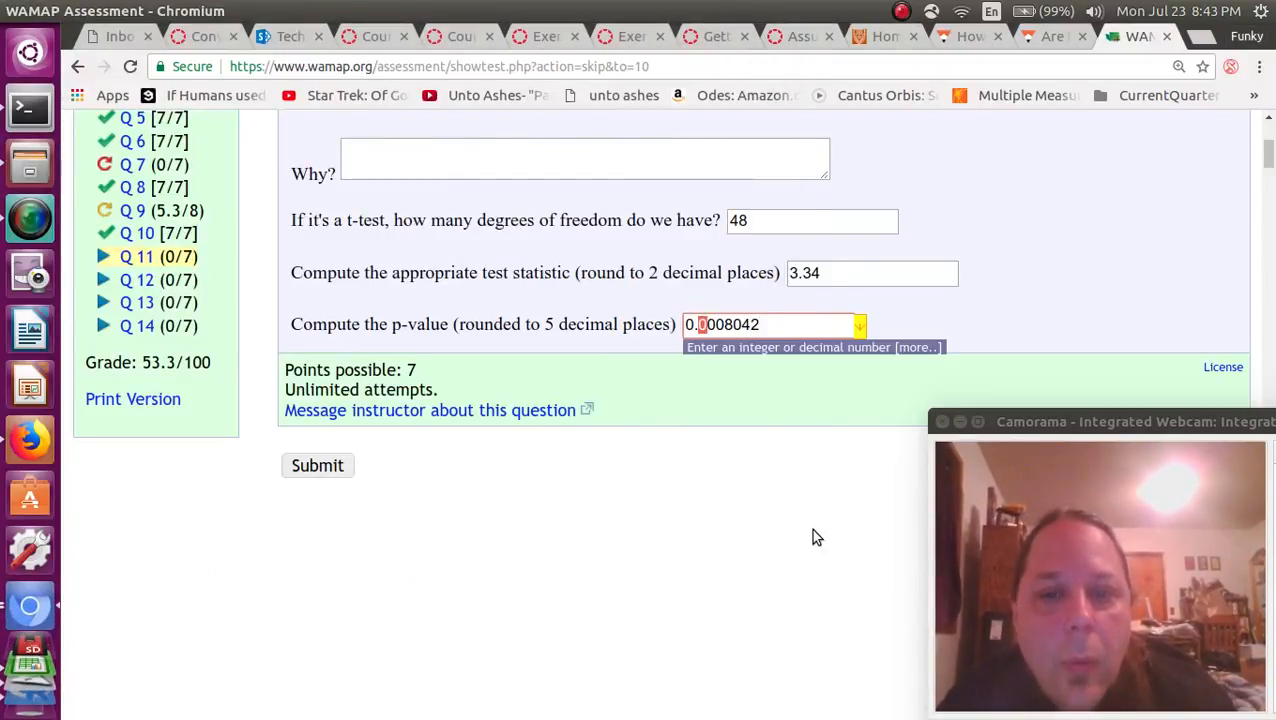
key(shift+Right)
key(Right)
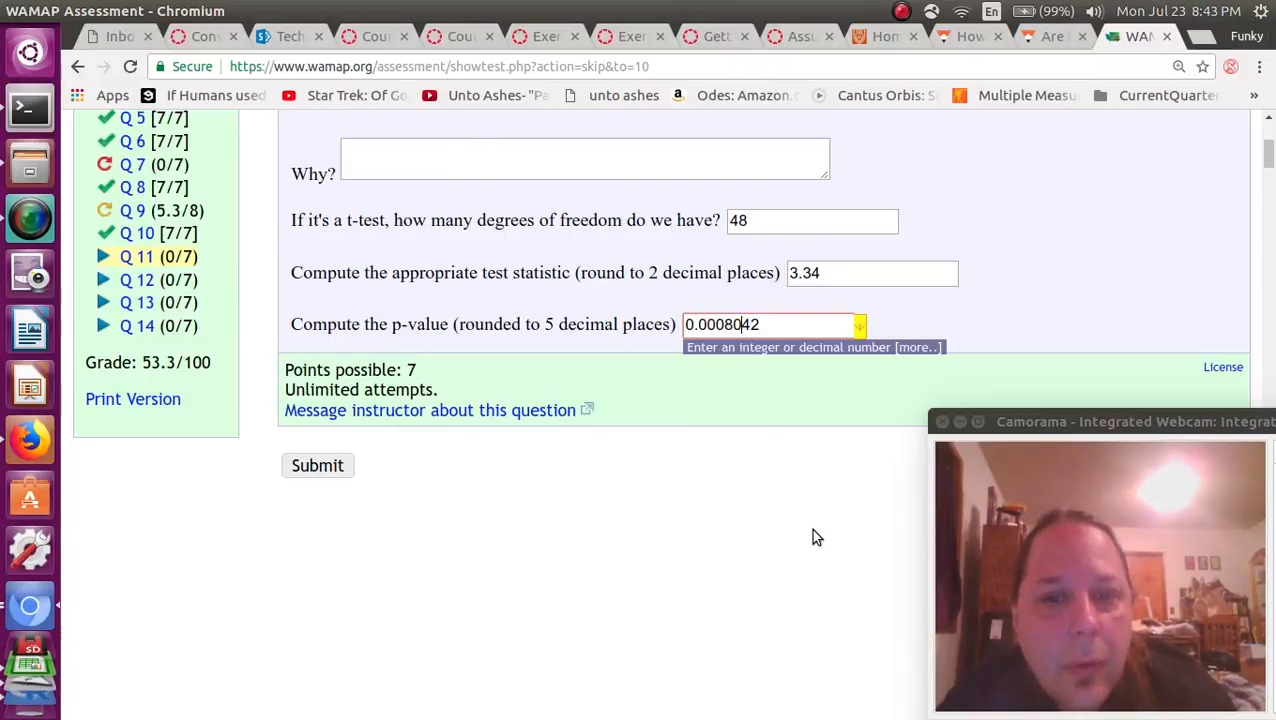
key(Delete)
key(Delete)
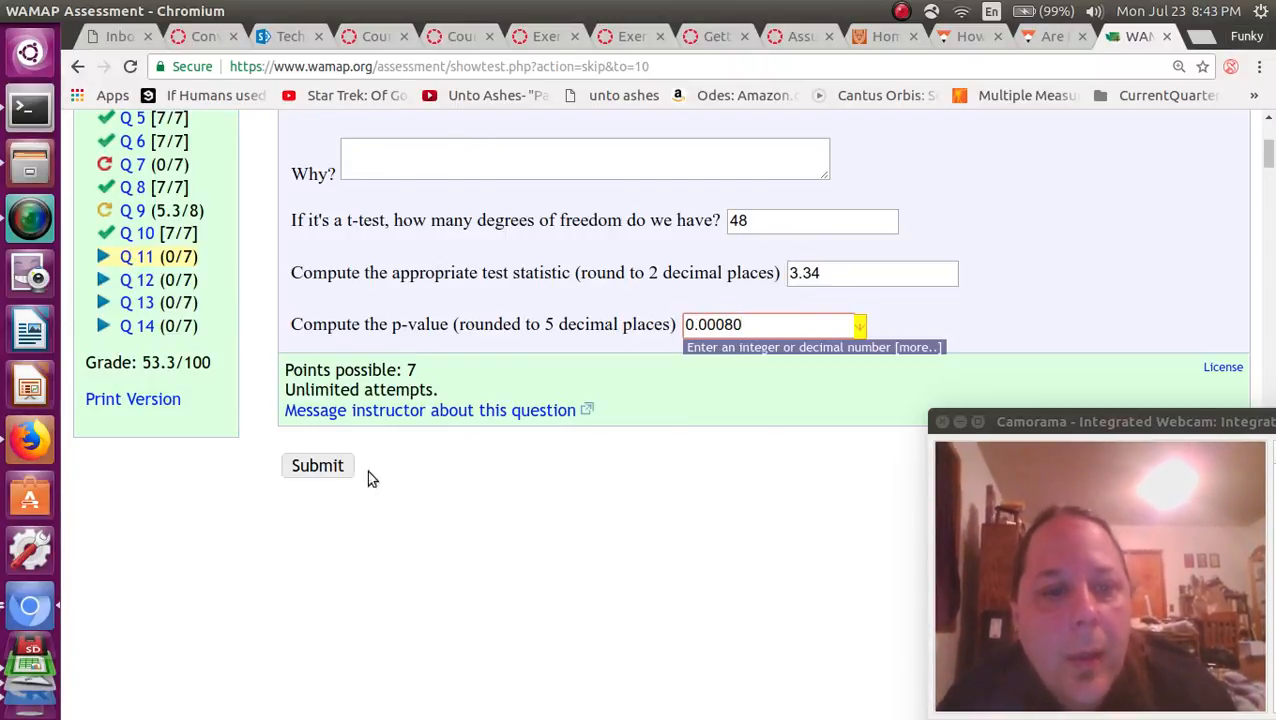
Submit question 11 with the "Why?" part left unanswered and review its scoring.
click(336, 467)
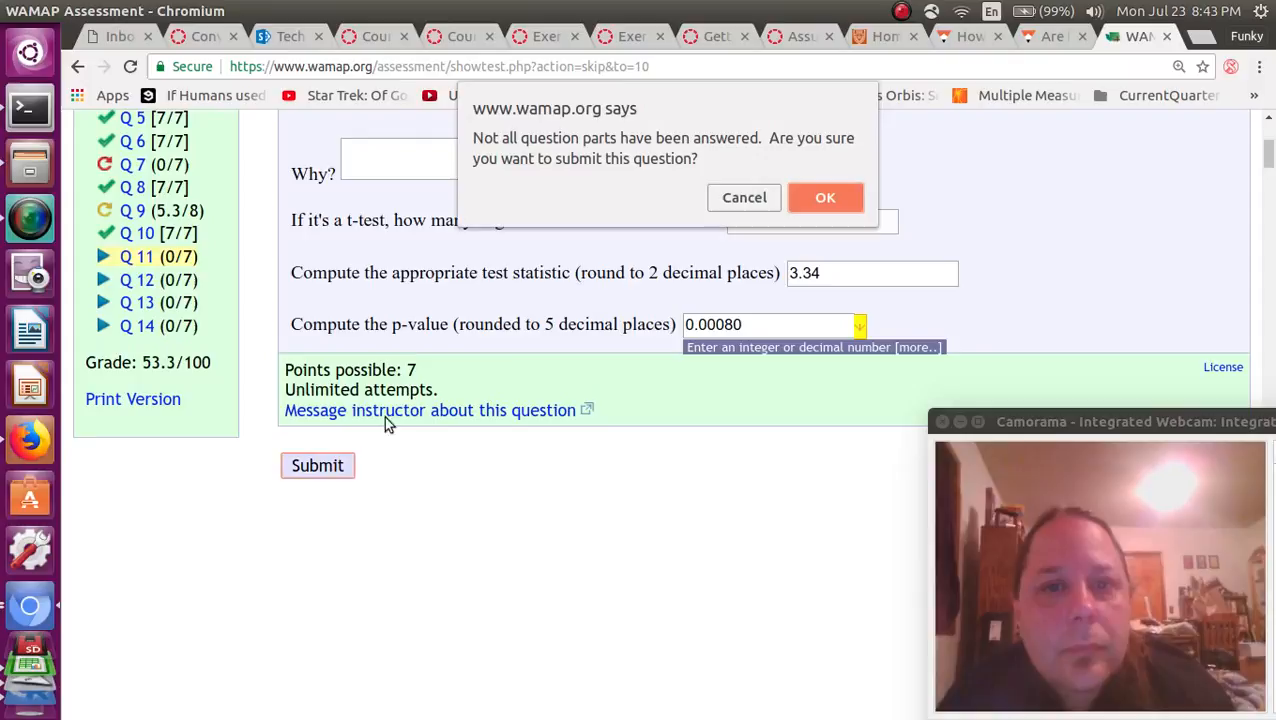
click(839, 205)
scroll(841, 213, down, 5)
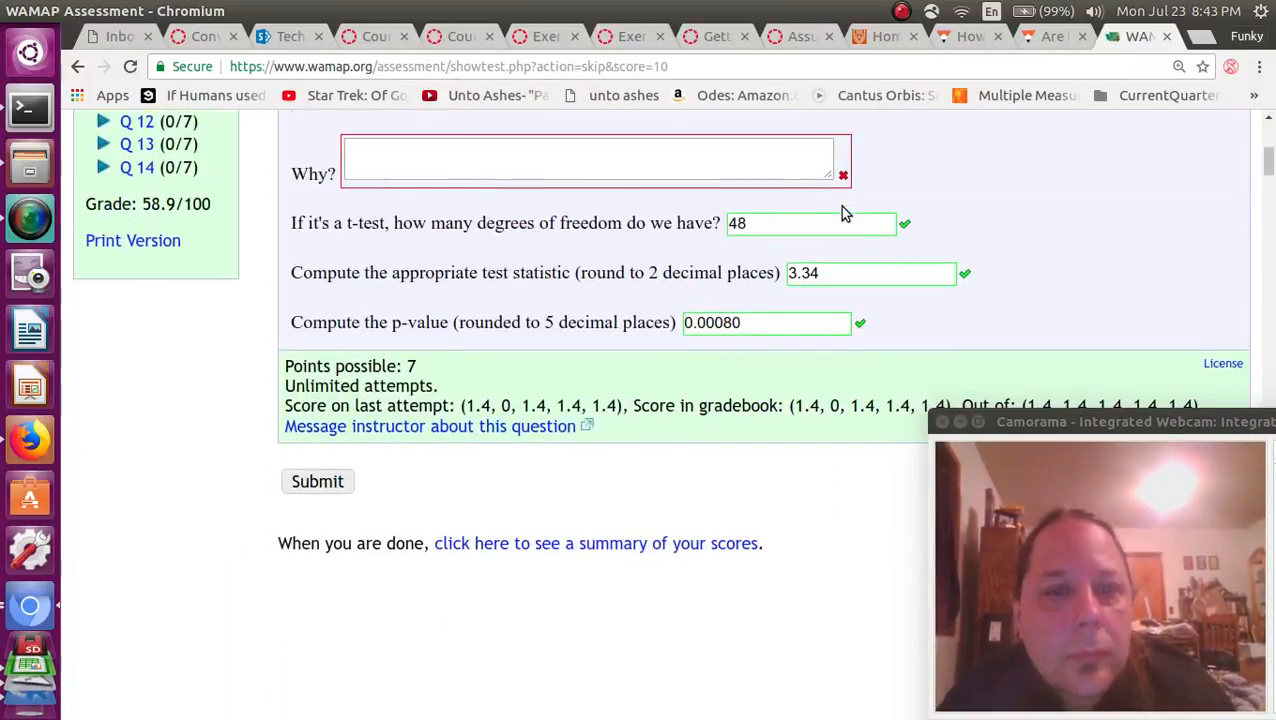
scroll(841, 213, up, 4)
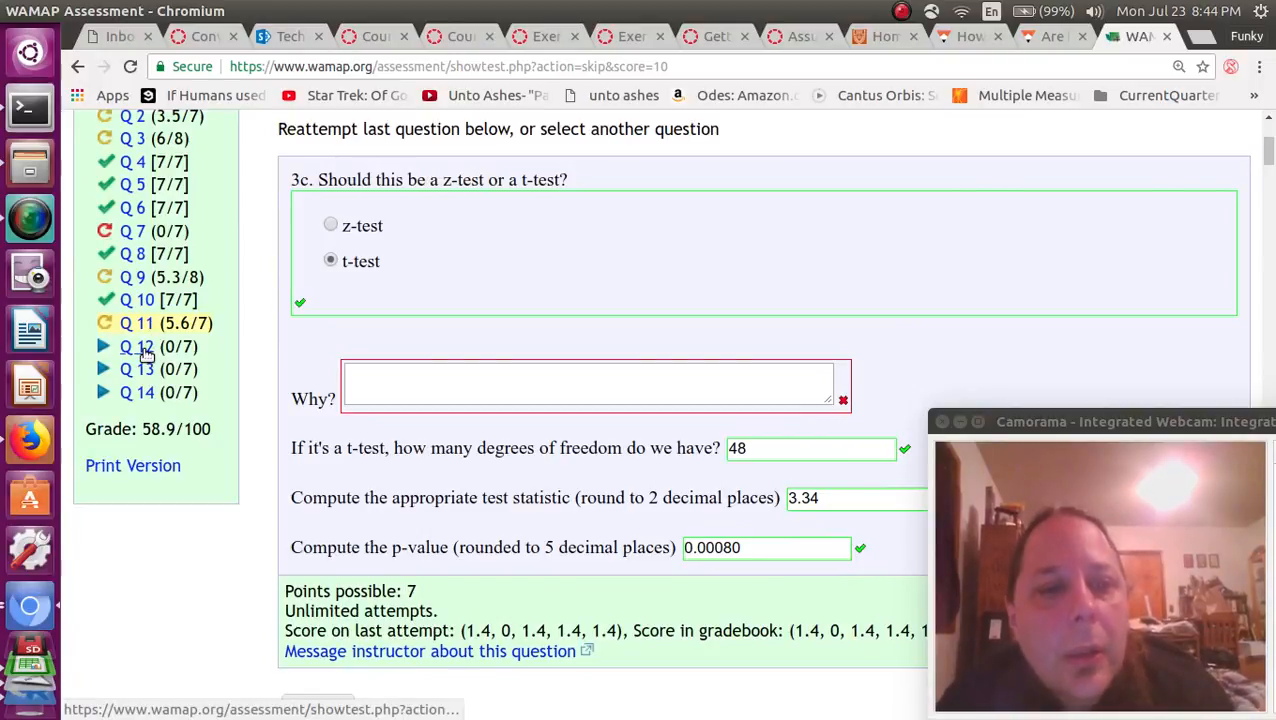
Open question 12 and choose "p-value ≤ α" for the comparison of the p-value to α.
click(144, 351)
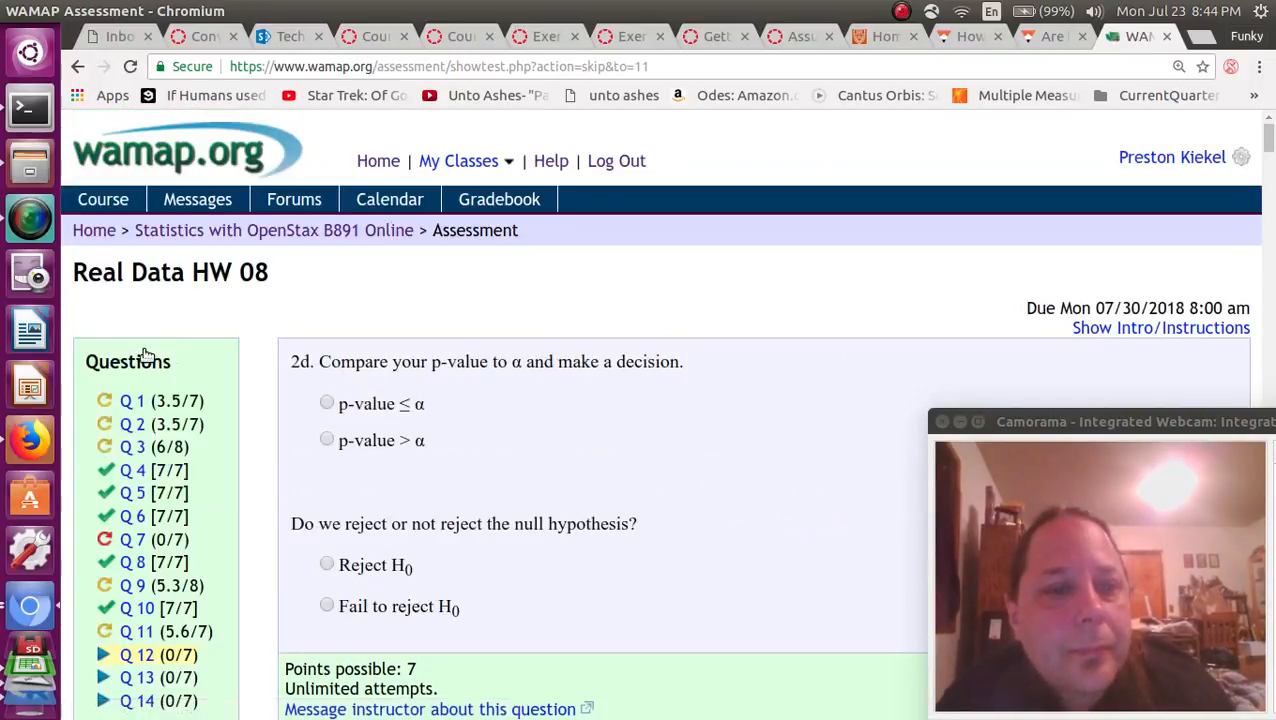
drag(356, 362, 516, 367)
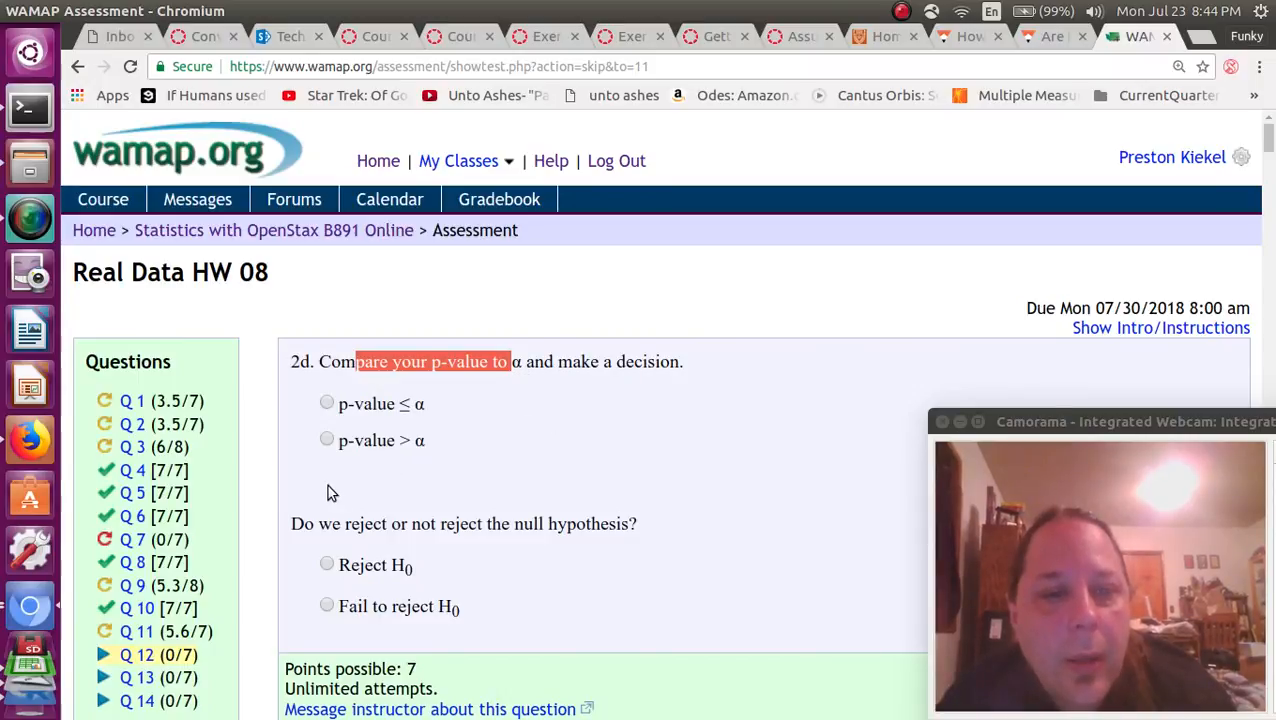
key(alt+Tab)
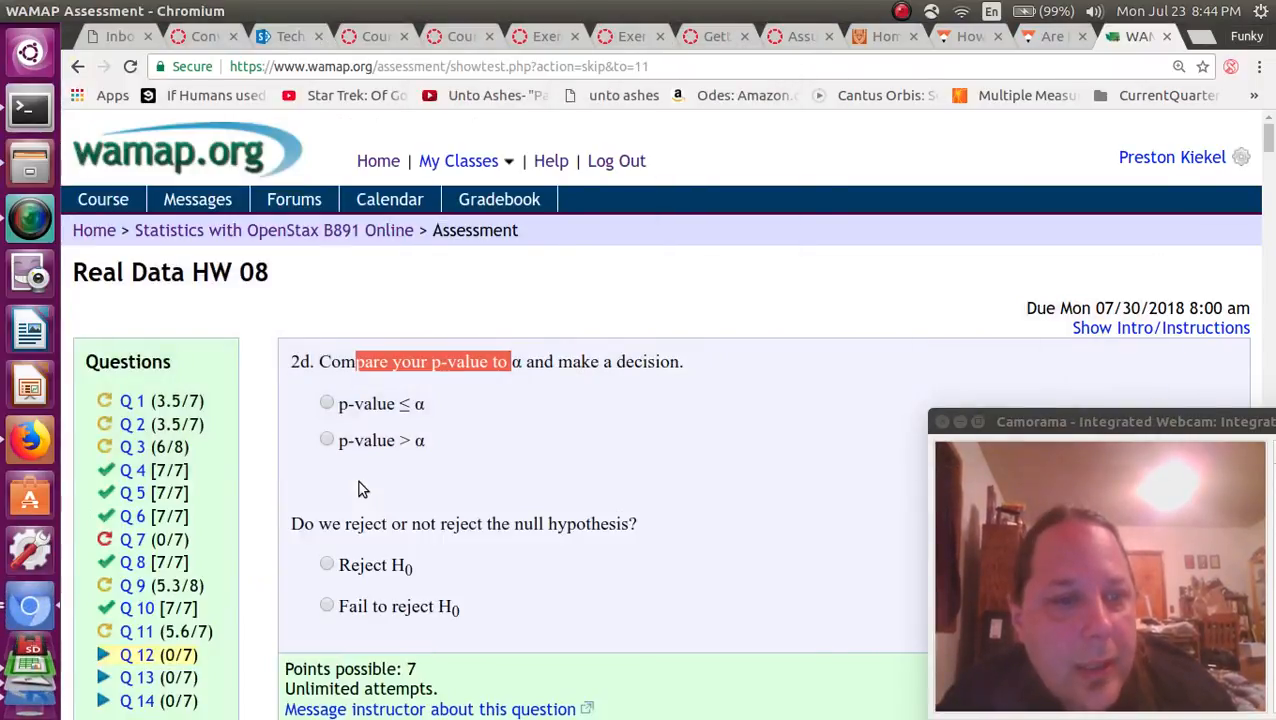
key(alt+Tab)
click(330, 405)
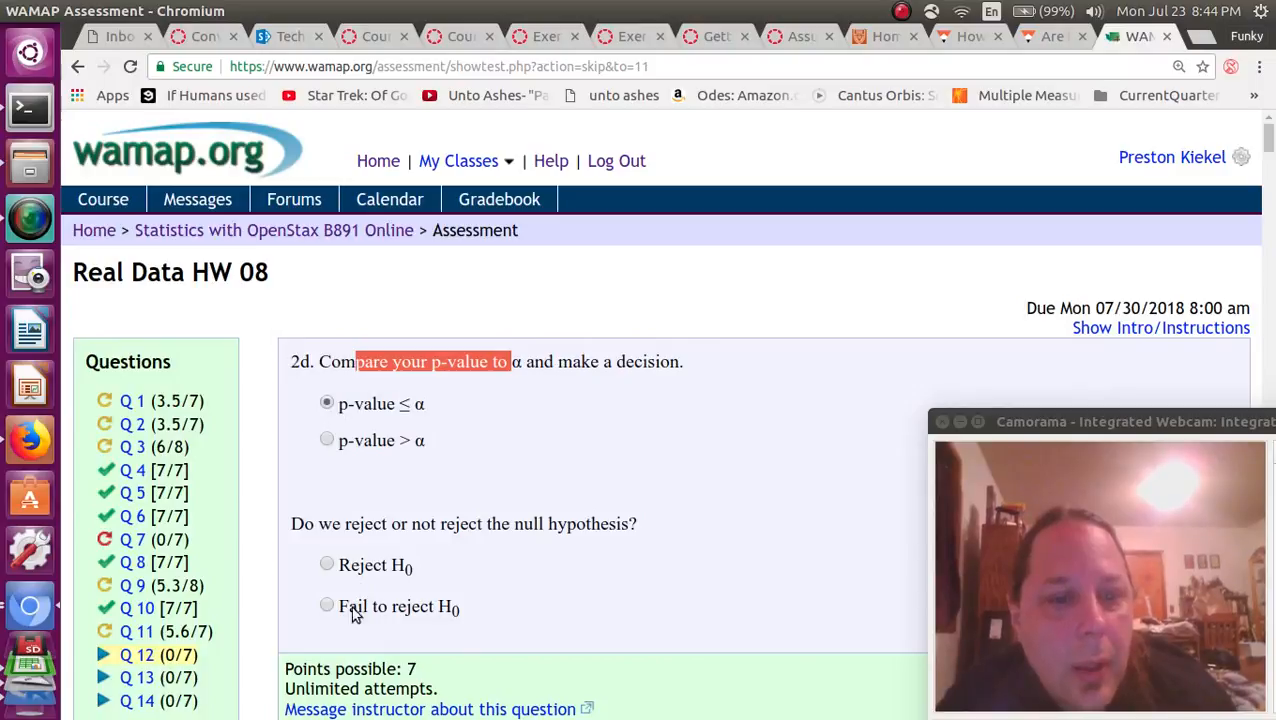
Choose "Reject H0" as the decision on the null hypothesis and submit question 12.
click(328, 566)
scroll(340, 556, down, 5)
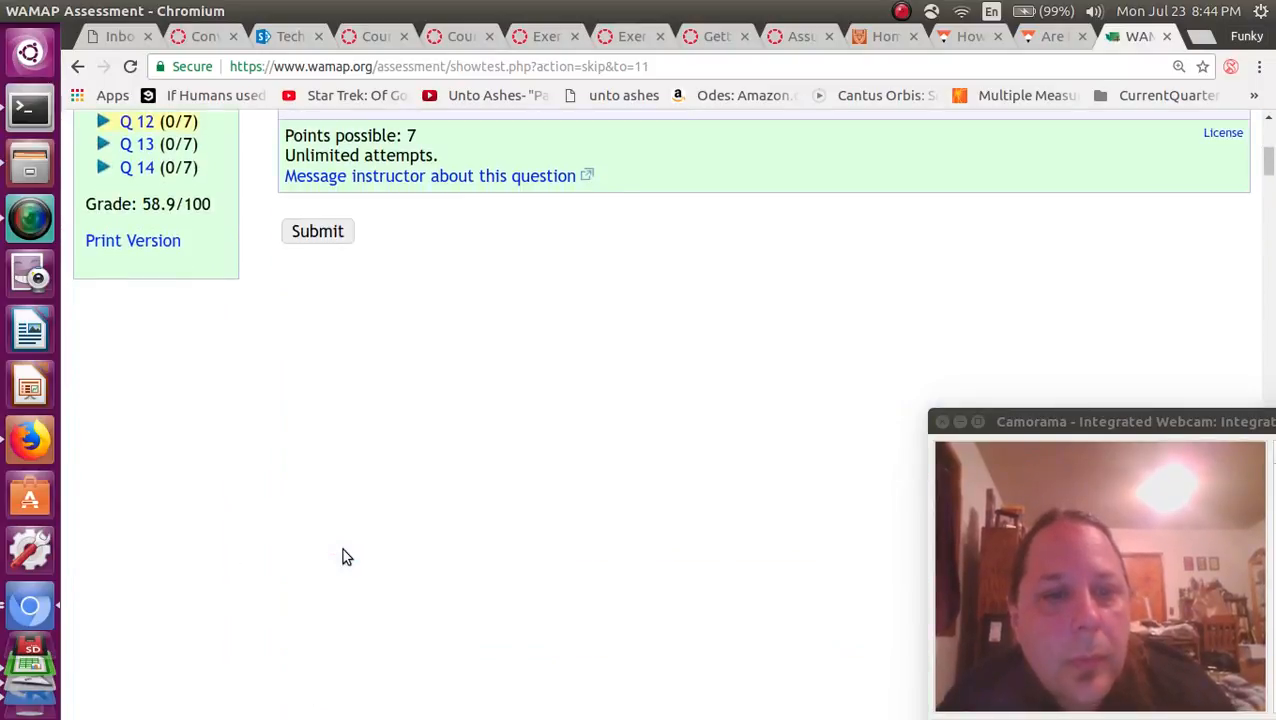
scroll(376, 300, up, 5)
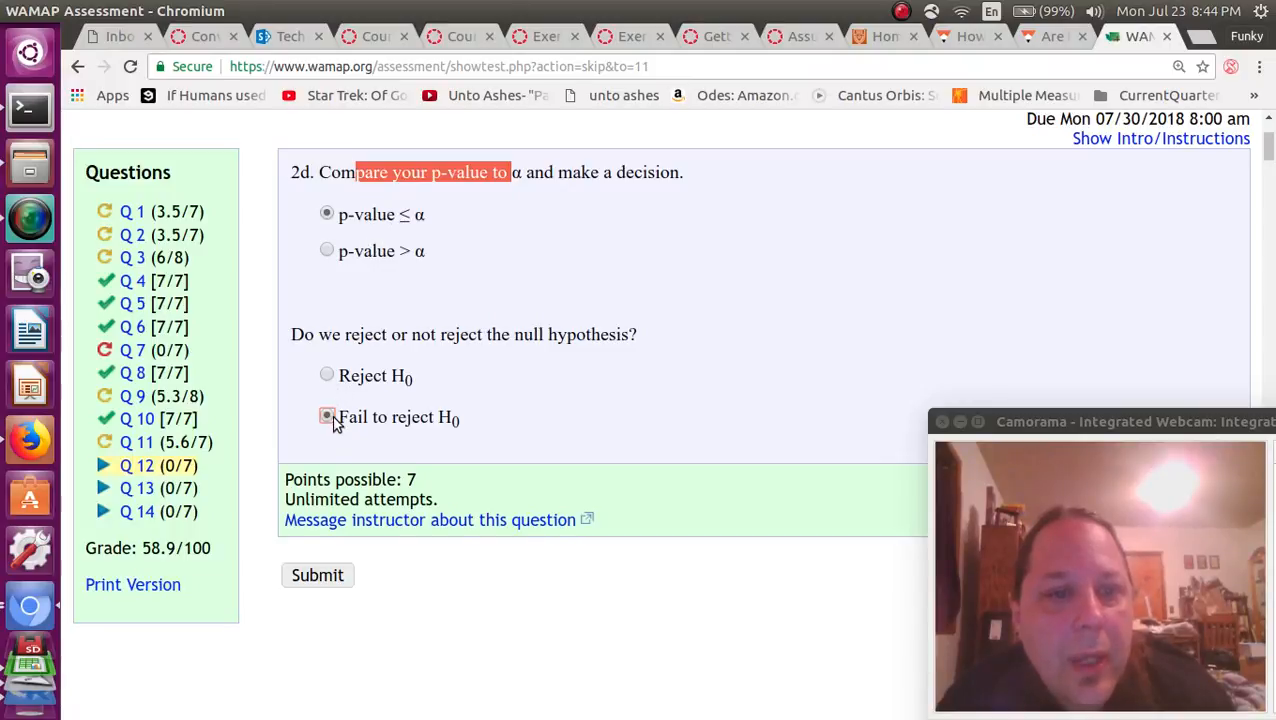
click(328, 376)
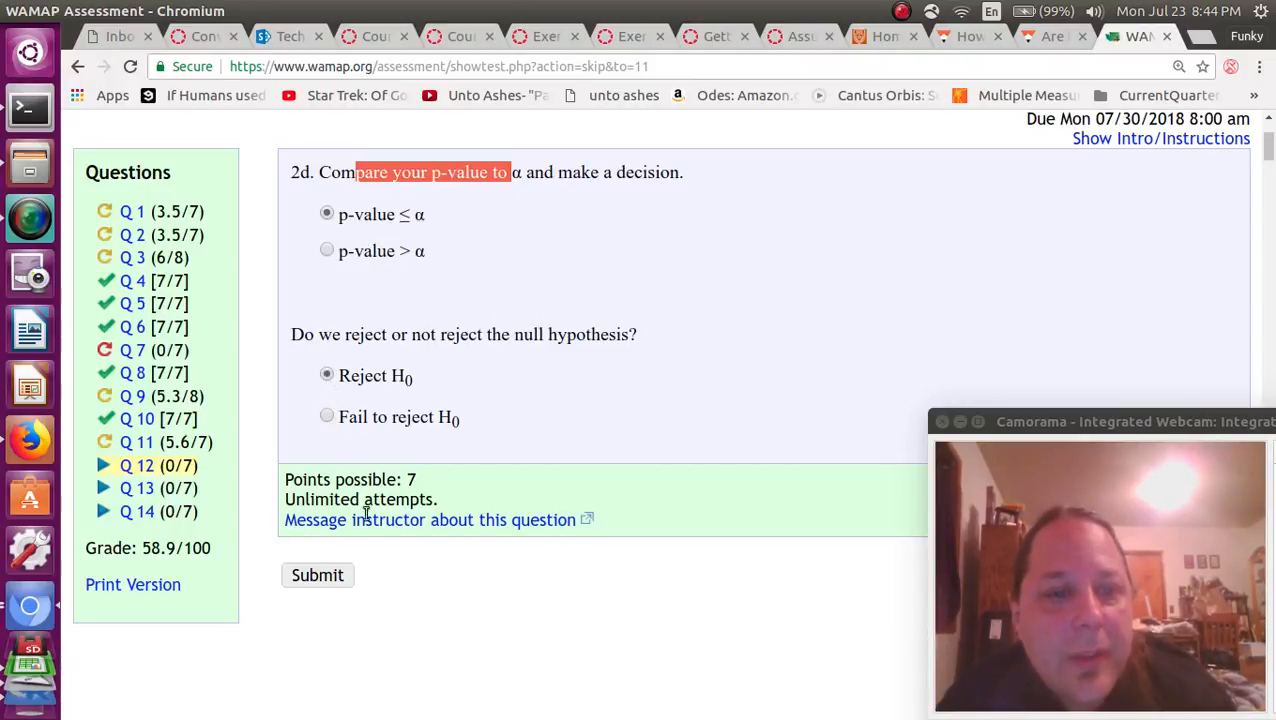
click(317, 576)
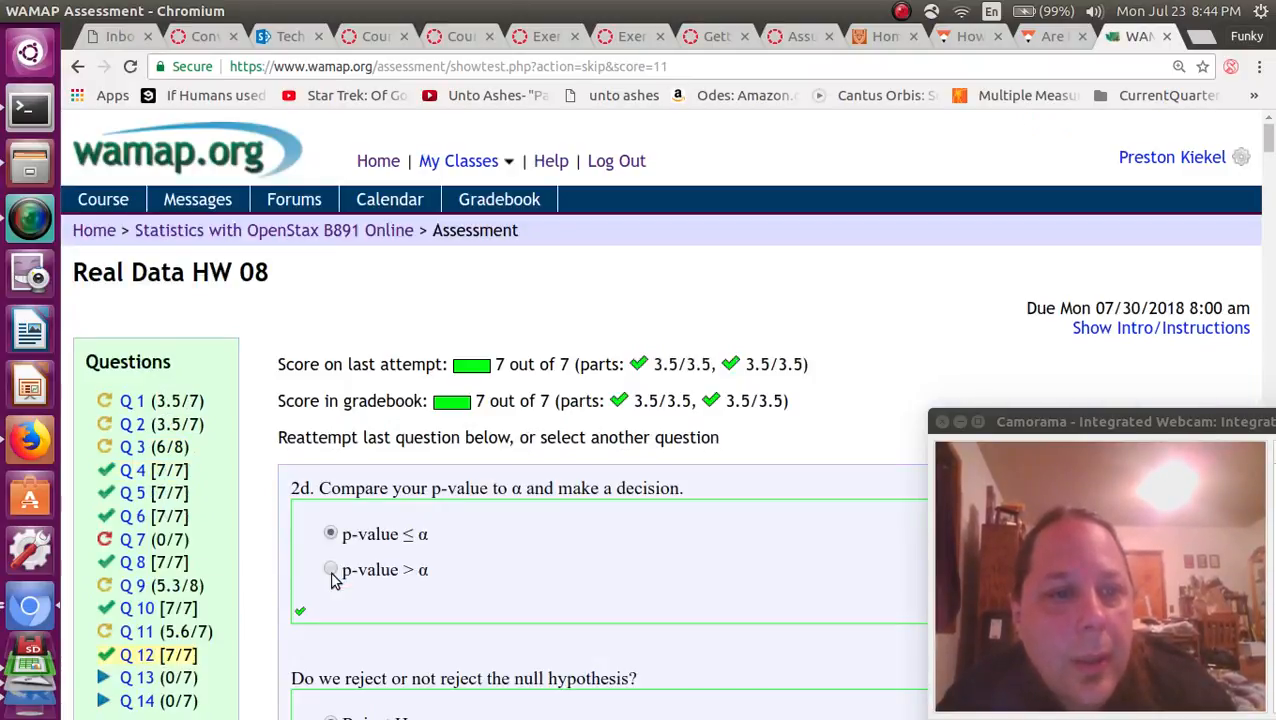
Open question 13 and check the one-sample t-test output in R Commander for a conclusion about statistics students' height.
scroll(335, 581, down, 5)
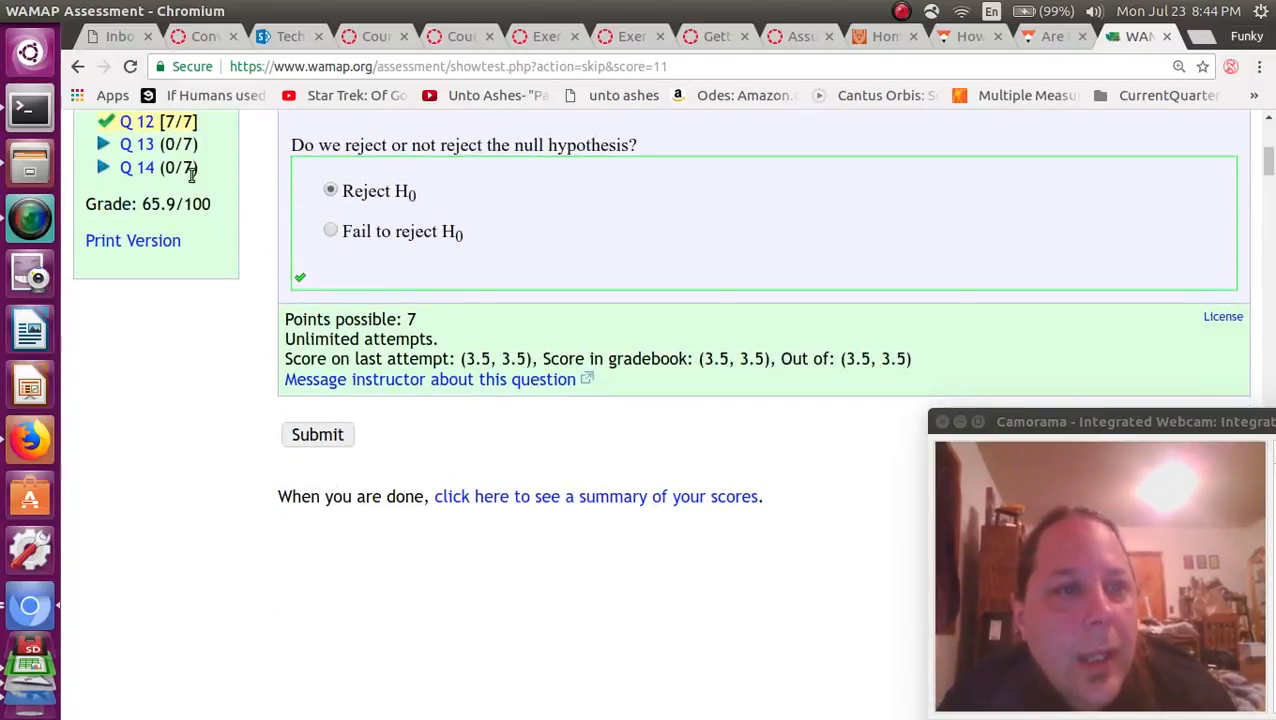
click(150, 150)
drag(335, 362, 291, 362)
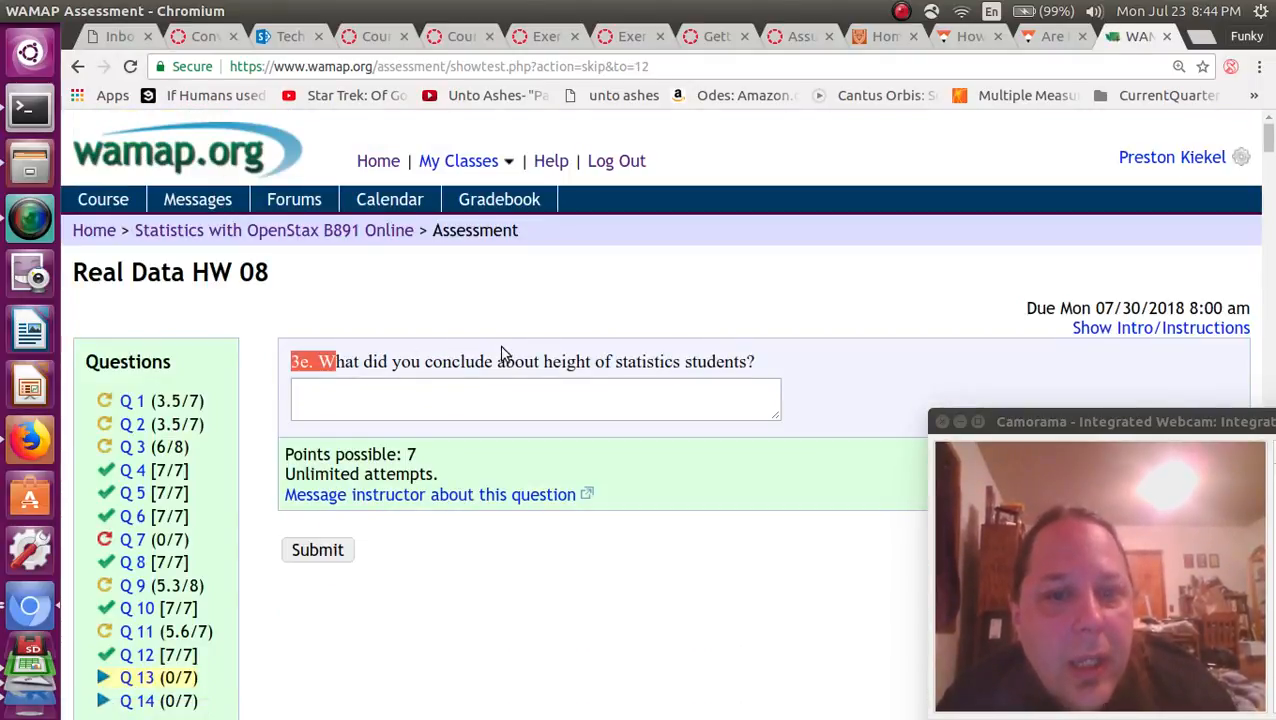
click(482, 383)
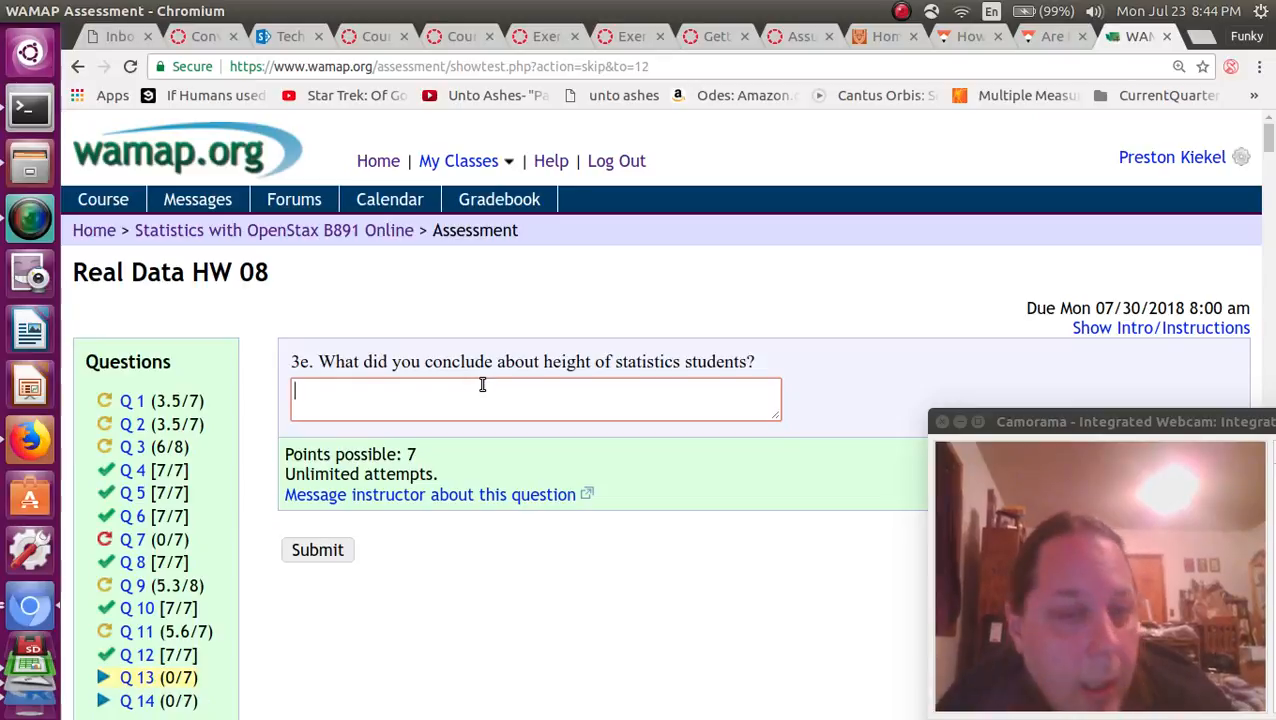
key(alt+Tab)
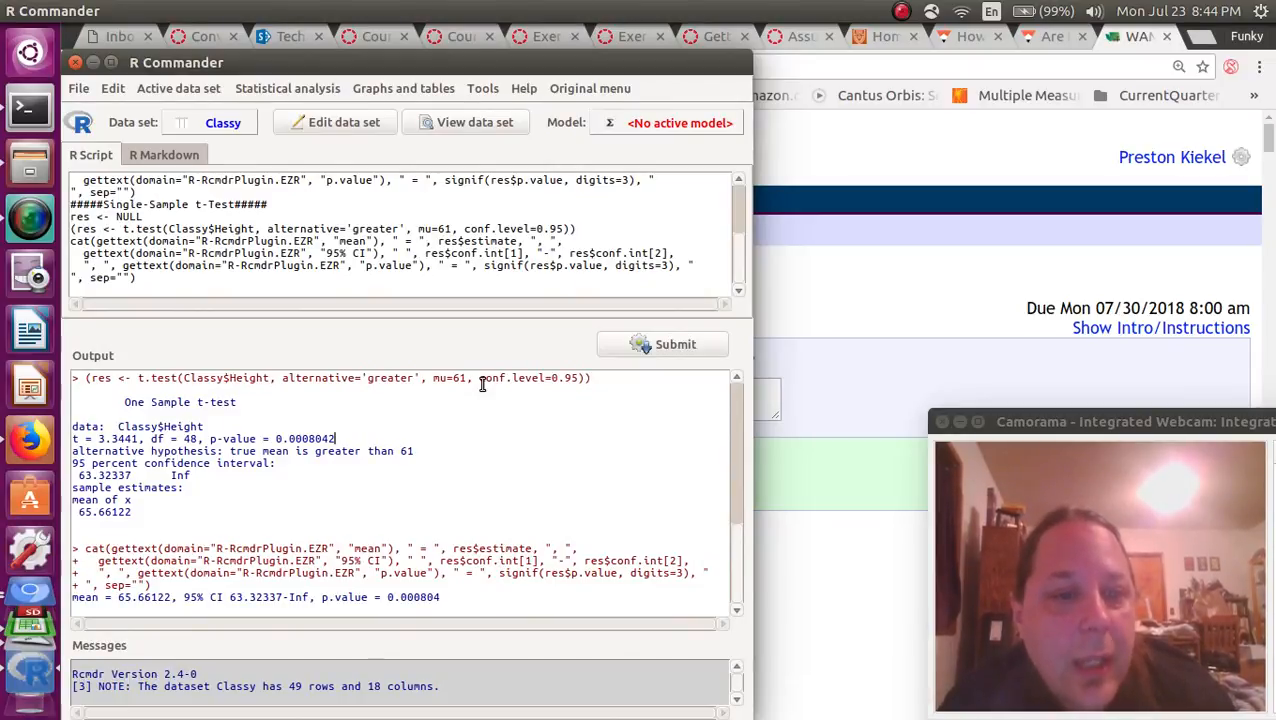
key(alt+Tab)
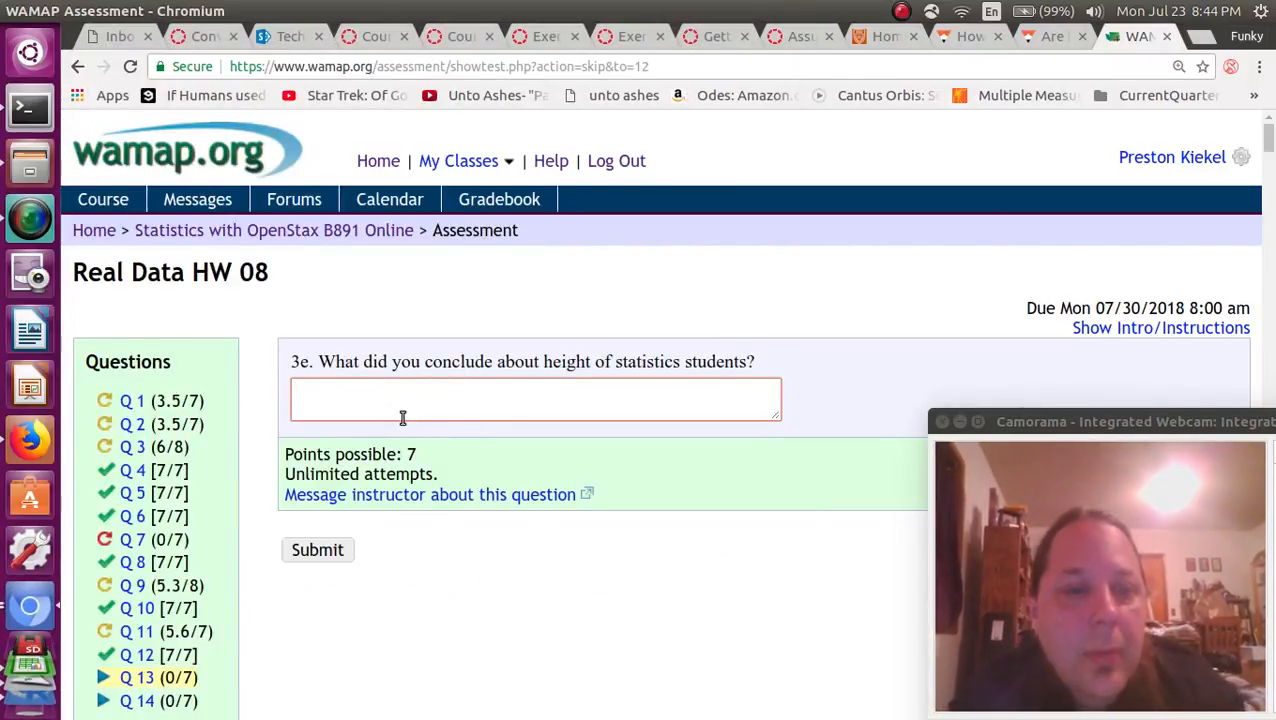
click(395, 455)
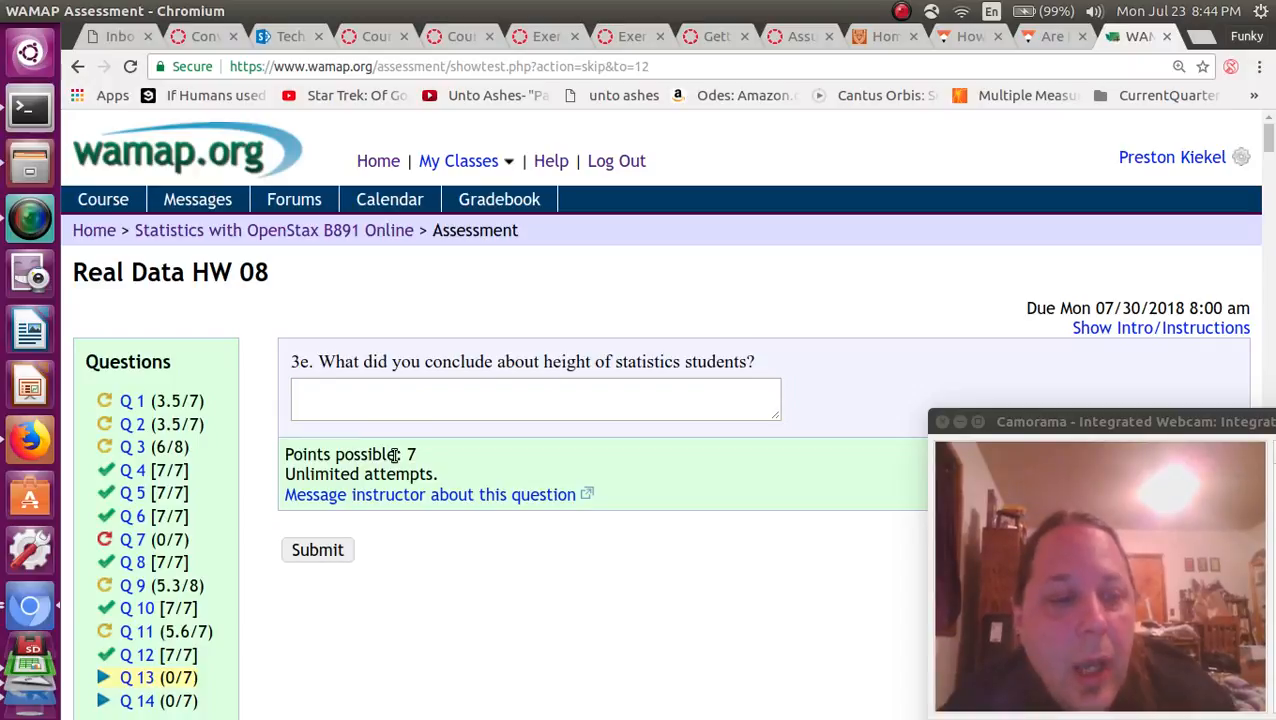
Open question 14 and choose "Yes" for whether a Type I error could have been committed.
scroll(395, 455, down, 3)
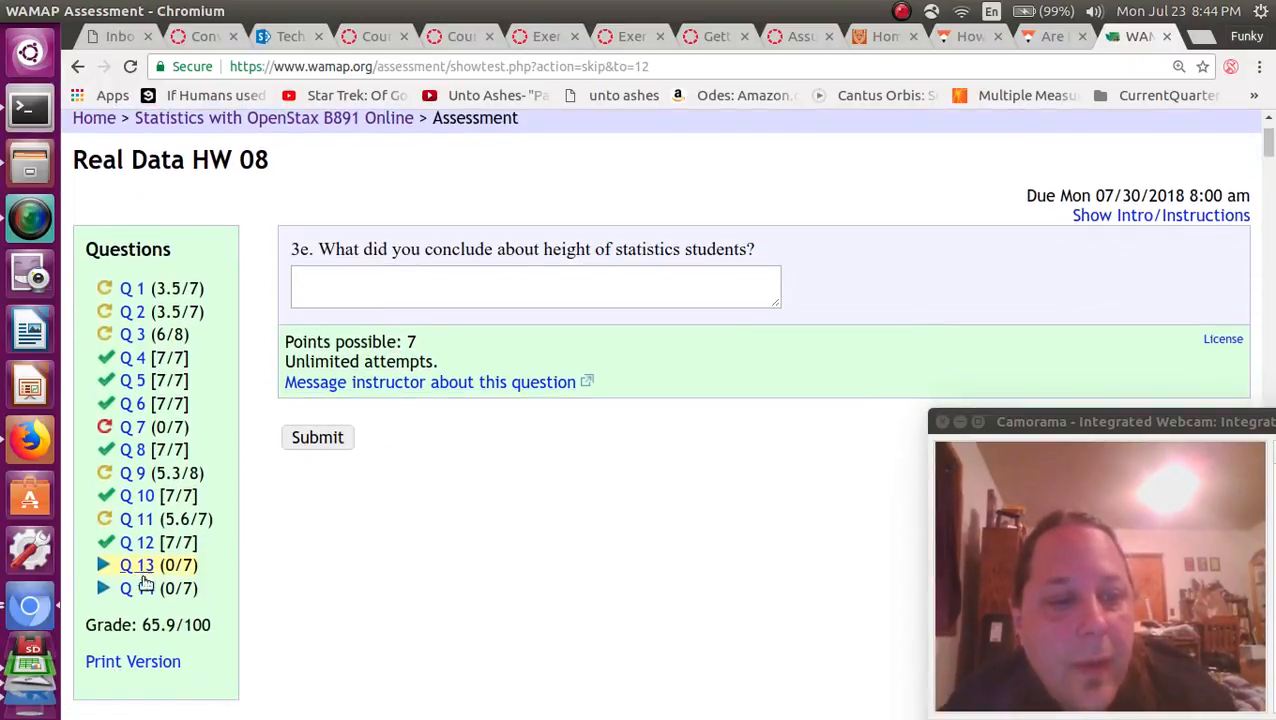
click(142, 589)
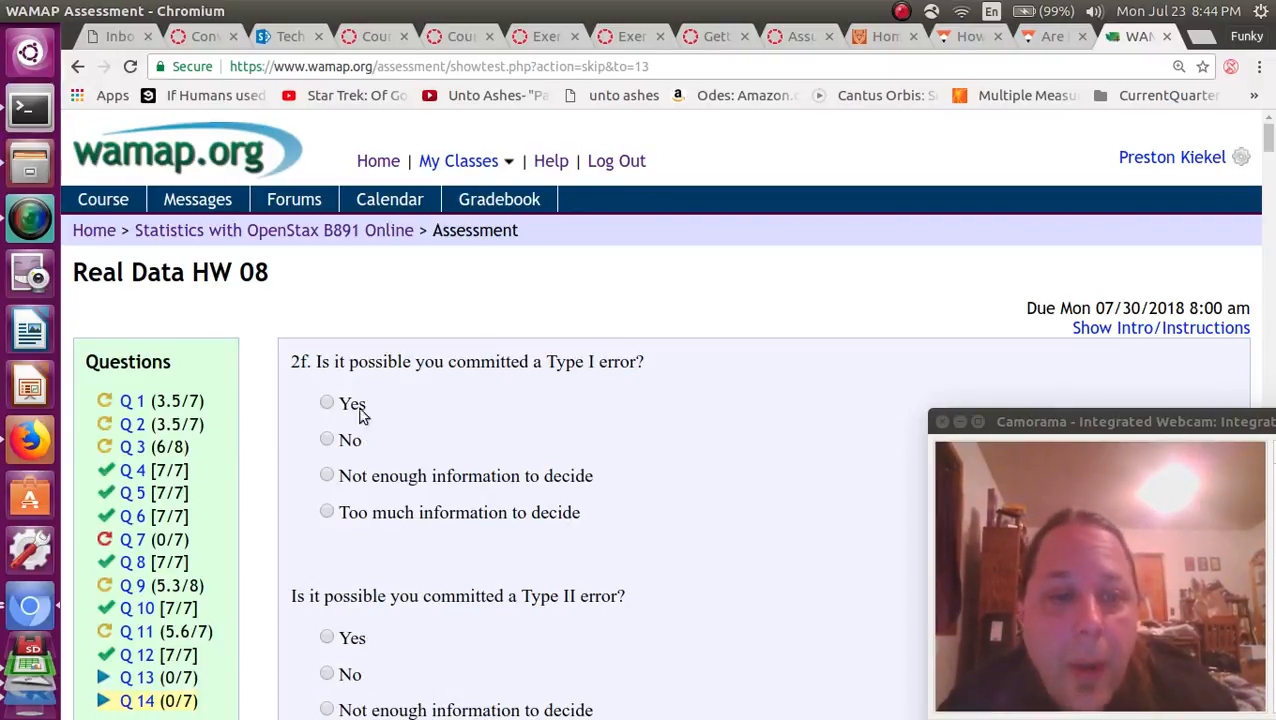
click(327, 403)
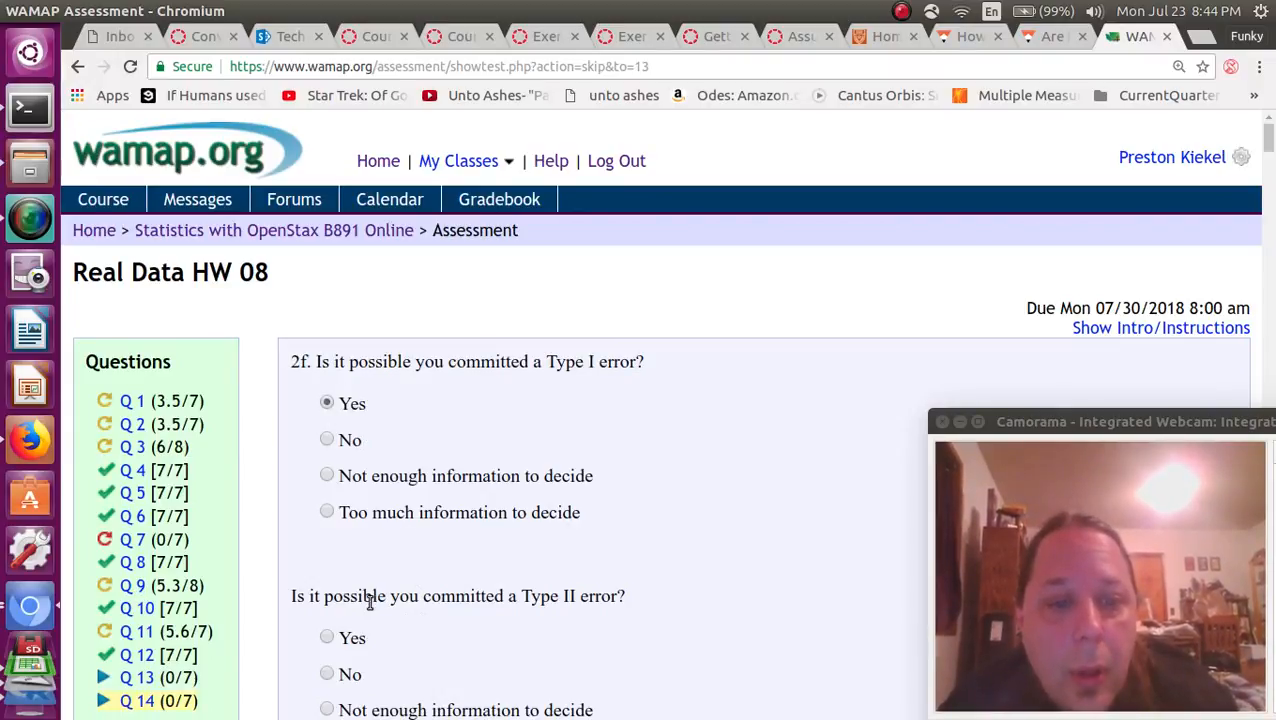
Choose "No" for whether a Type II error could have been committed and submit question 14.
drag(372, 597, 530, 578)
scroll(530, 578, down, 1)
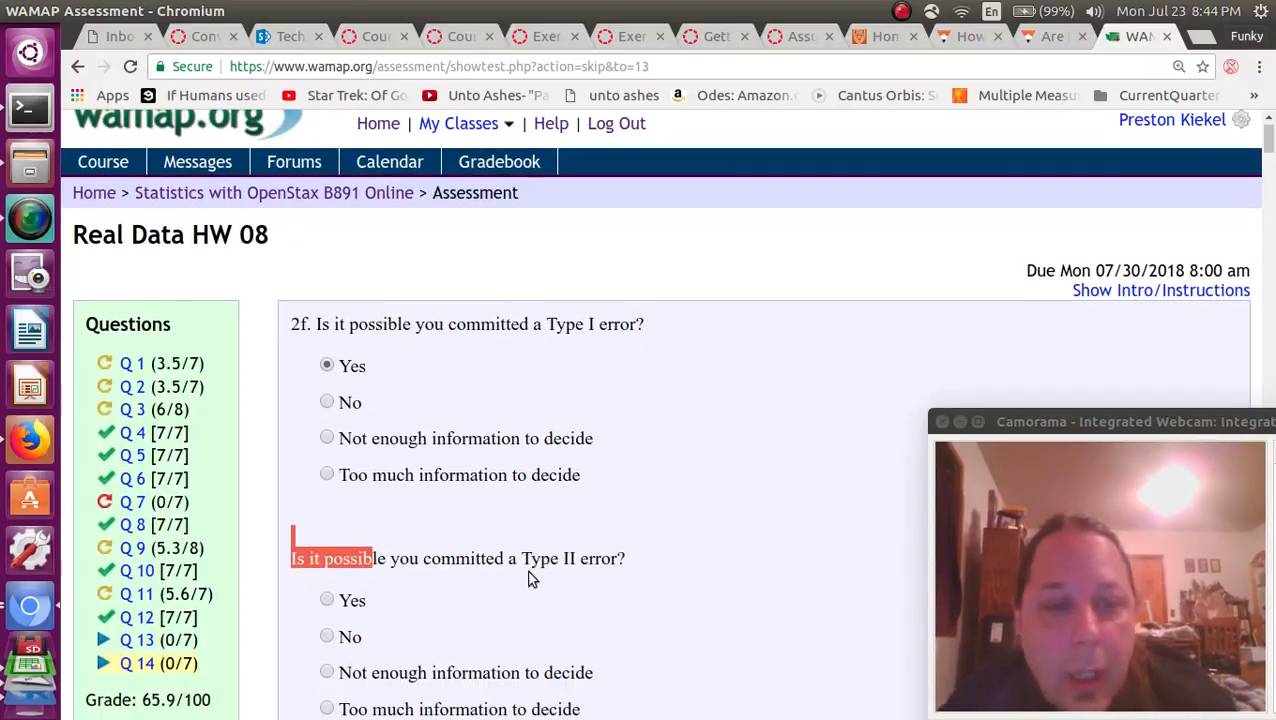
scroll(530, 578, down, 2)
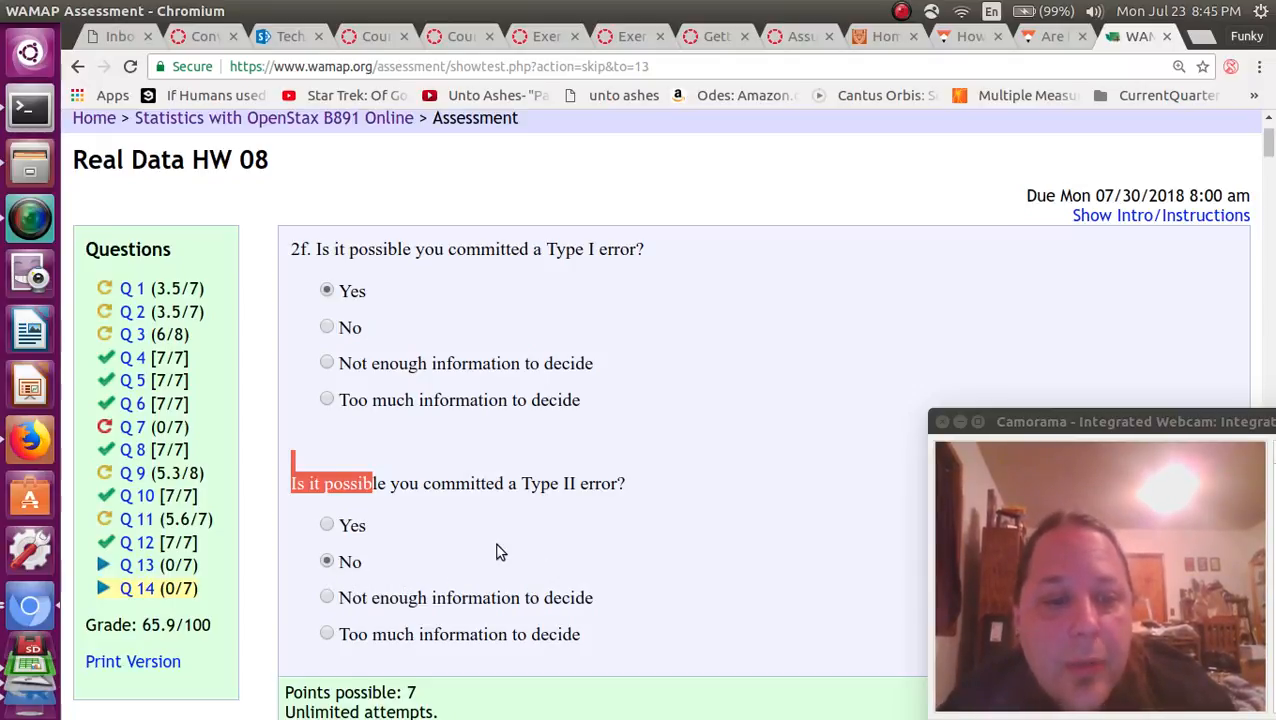
key(Down)
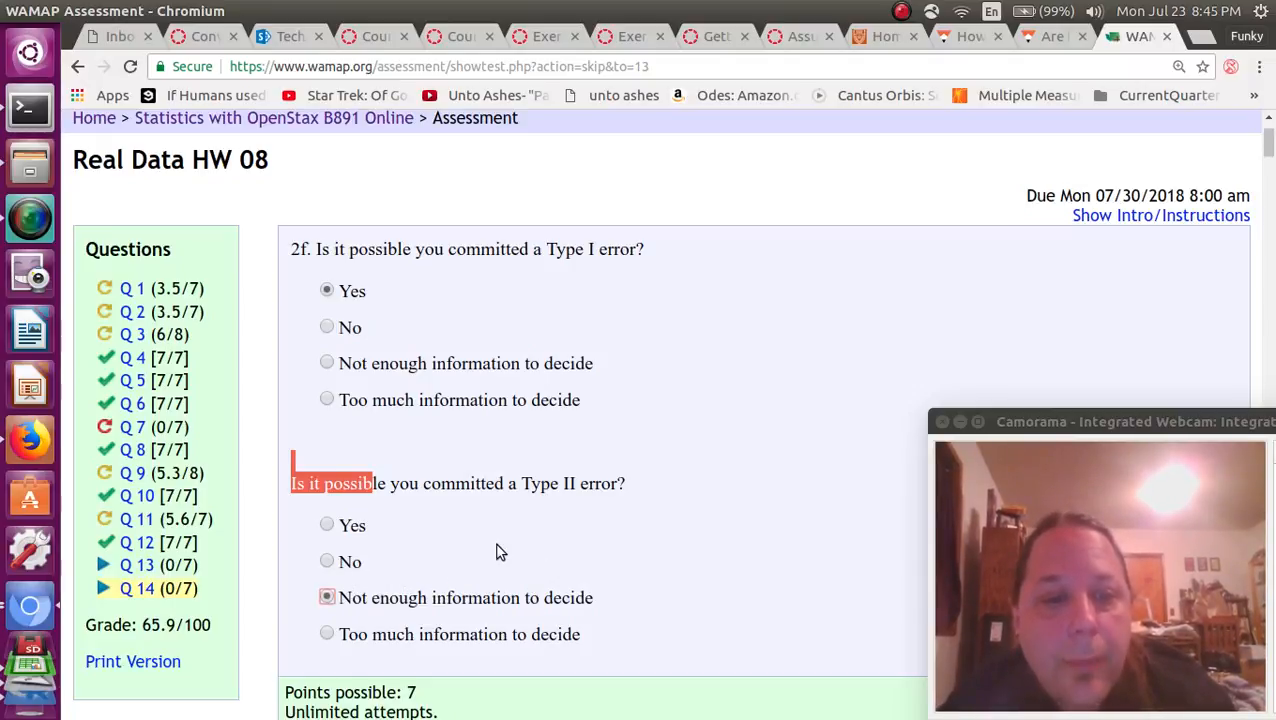
click(512, 483)
click(330, 561)
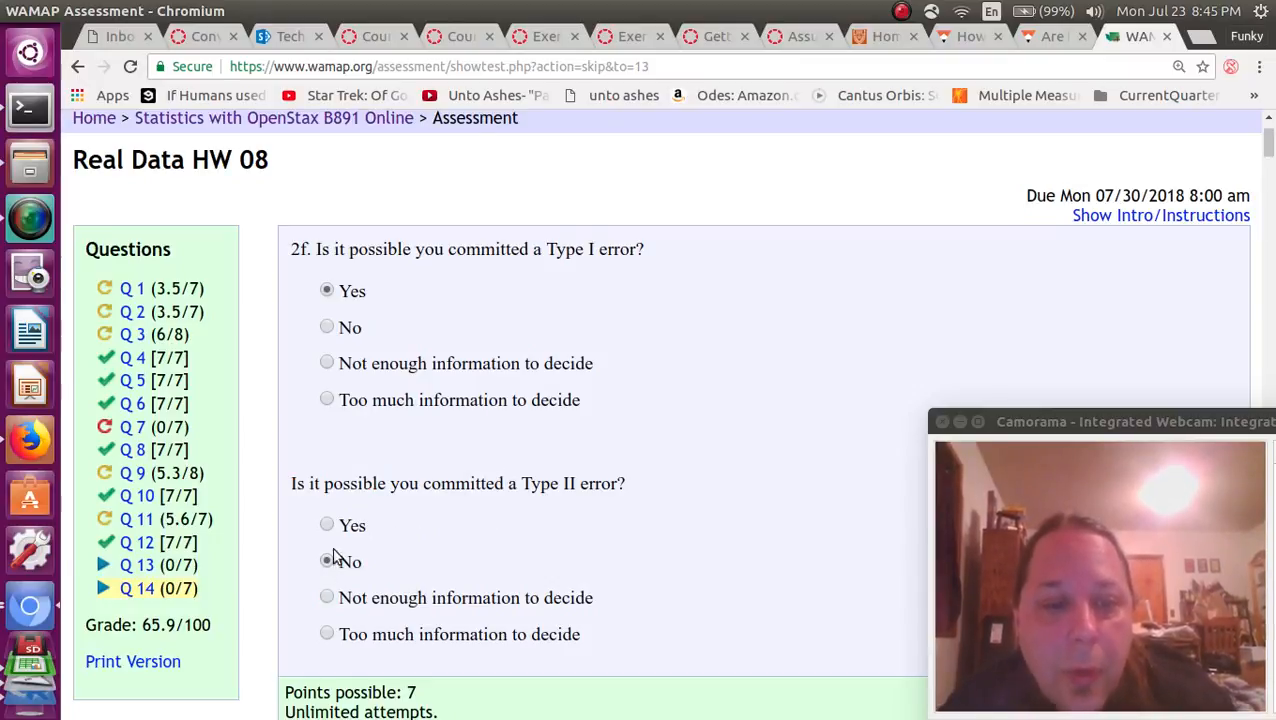
drag(373, 483, 472, 480)
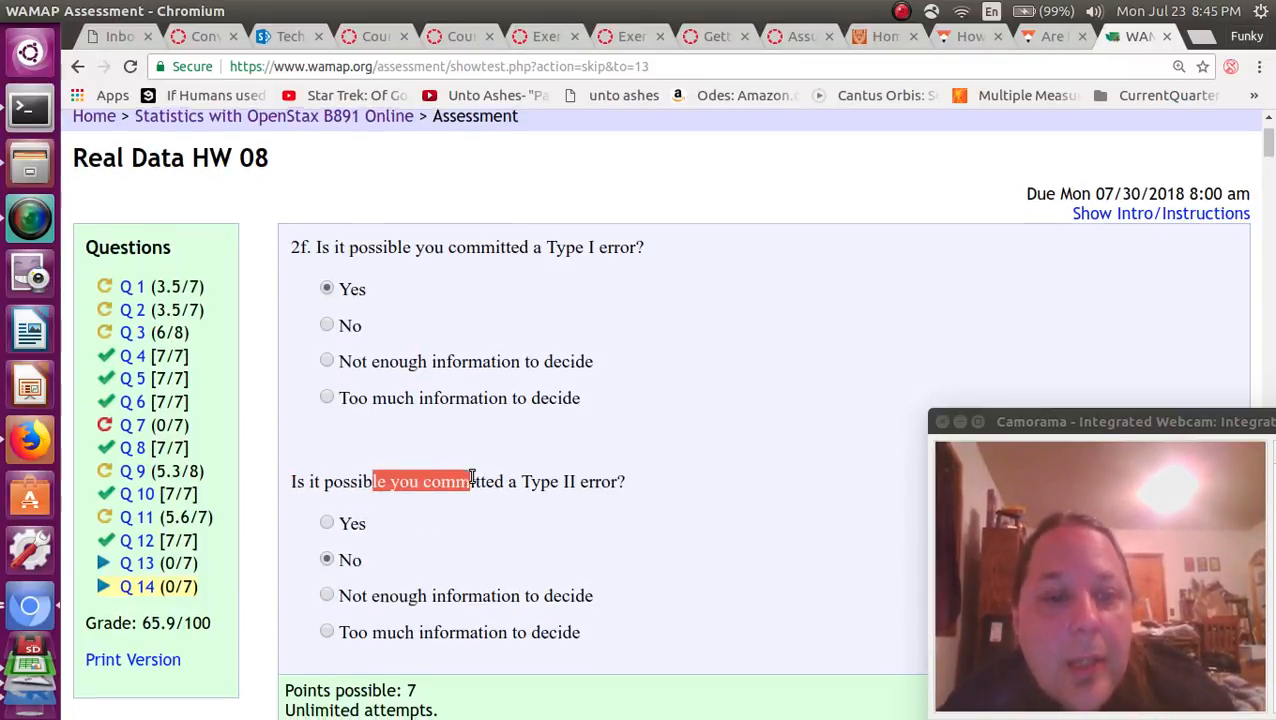
scroll(473, 482, down, 4)
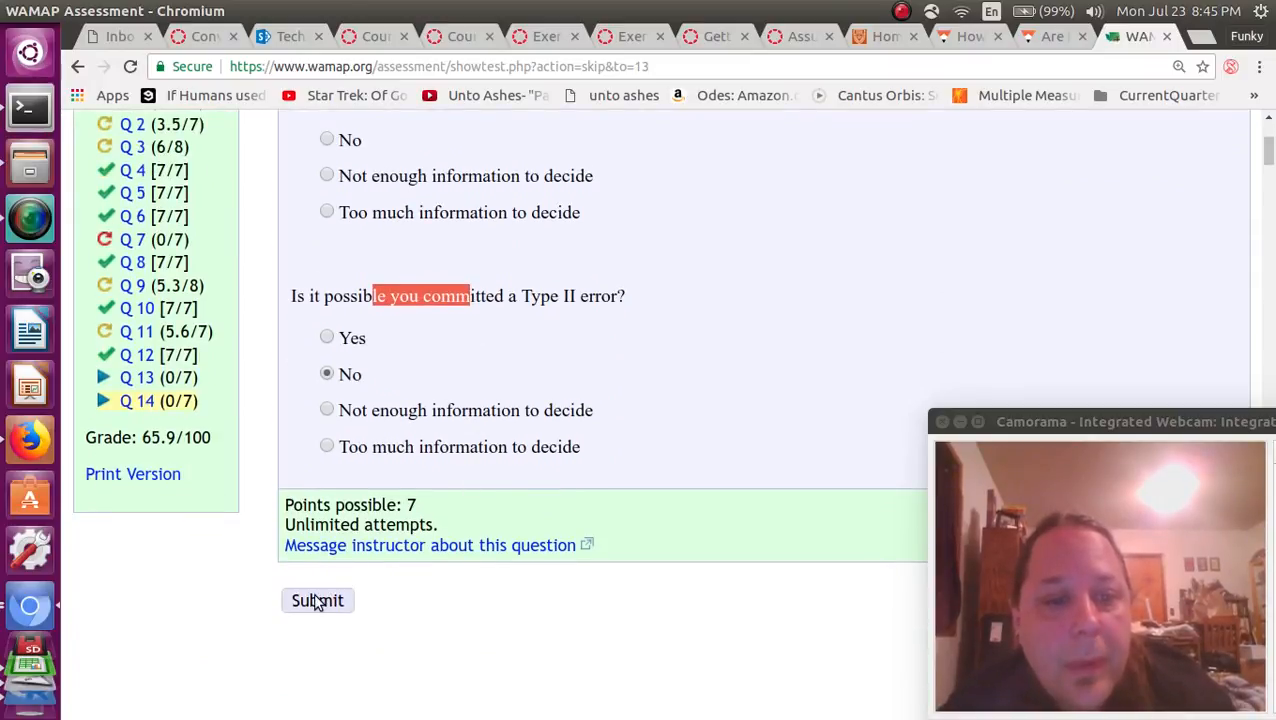
click(317, 601)
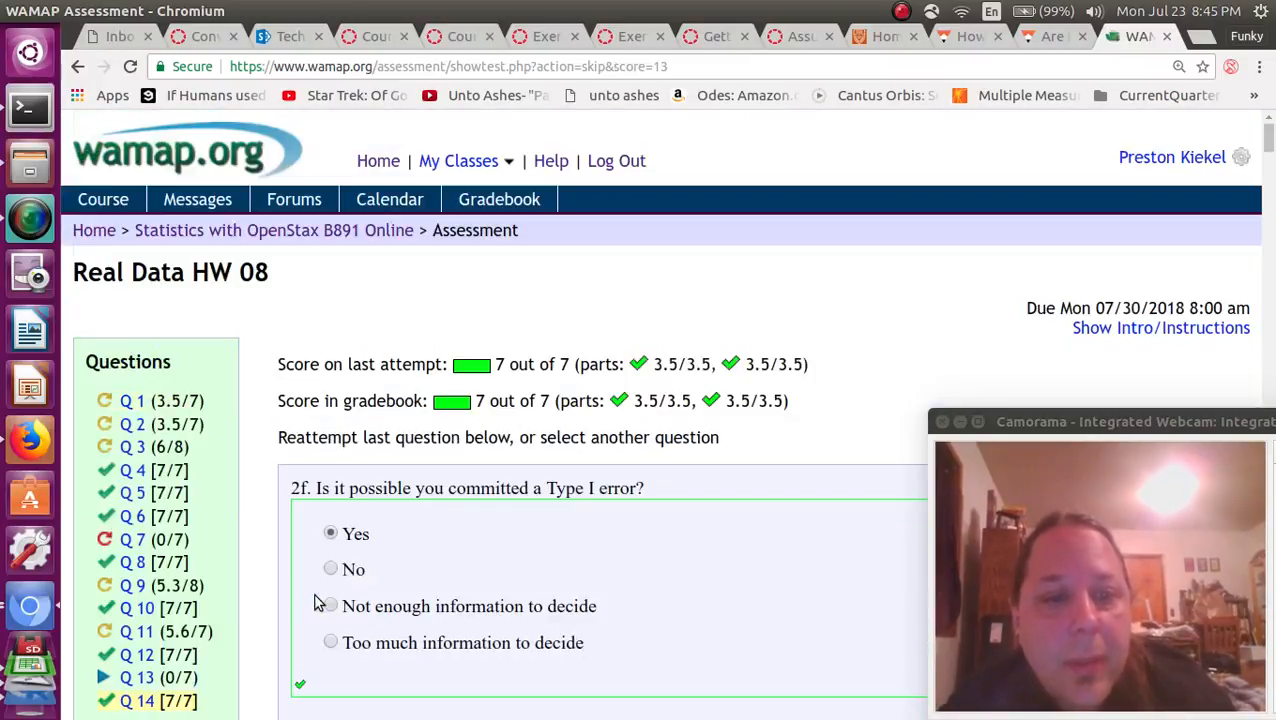
click(903, 11)
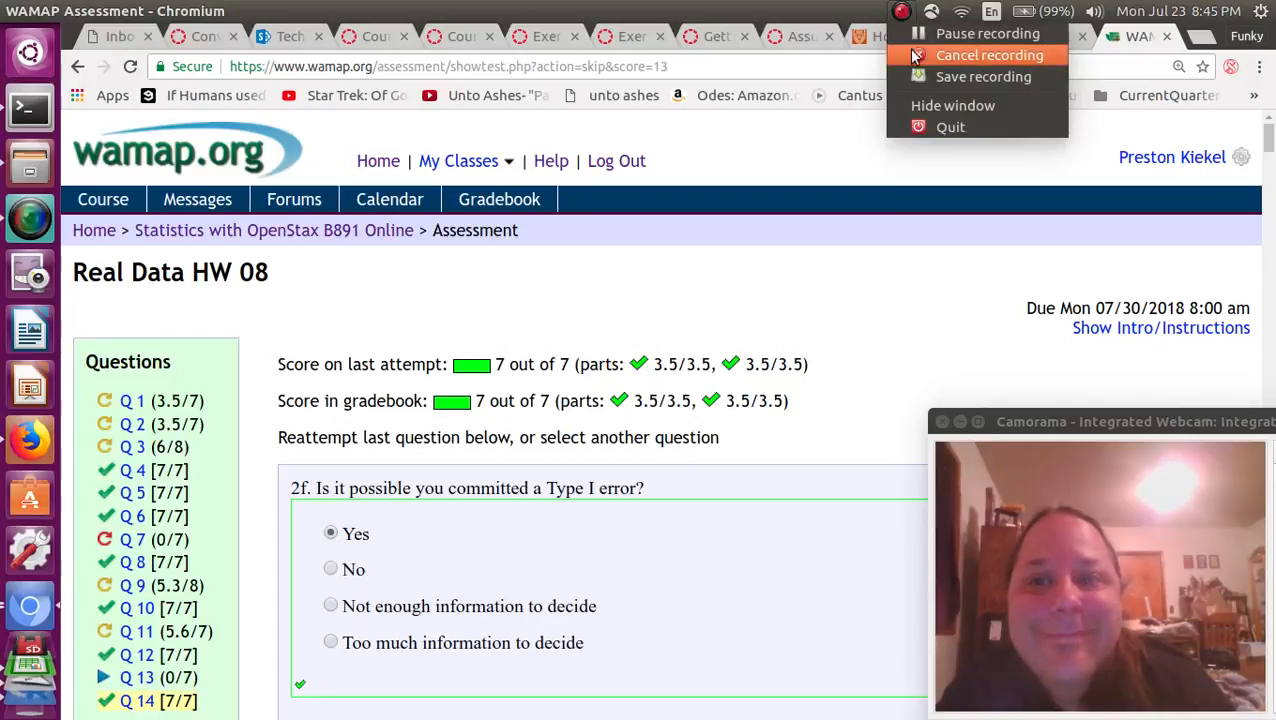